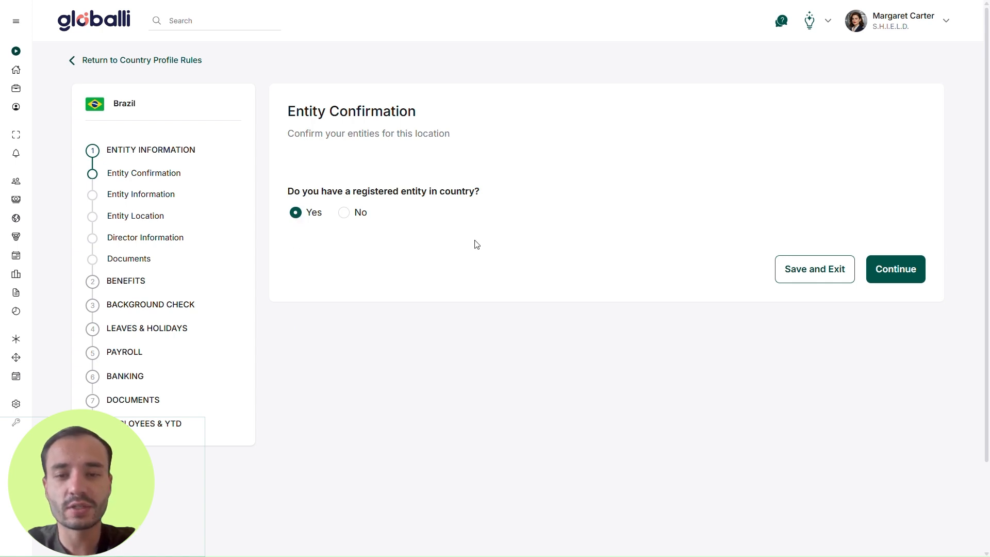
- Confirm that a registered entity exists in Brazil, and review its business information, including Labour Insurance options, before proceeding to the entity location
{"action": "left_click", "coordinate": [899, 271]}
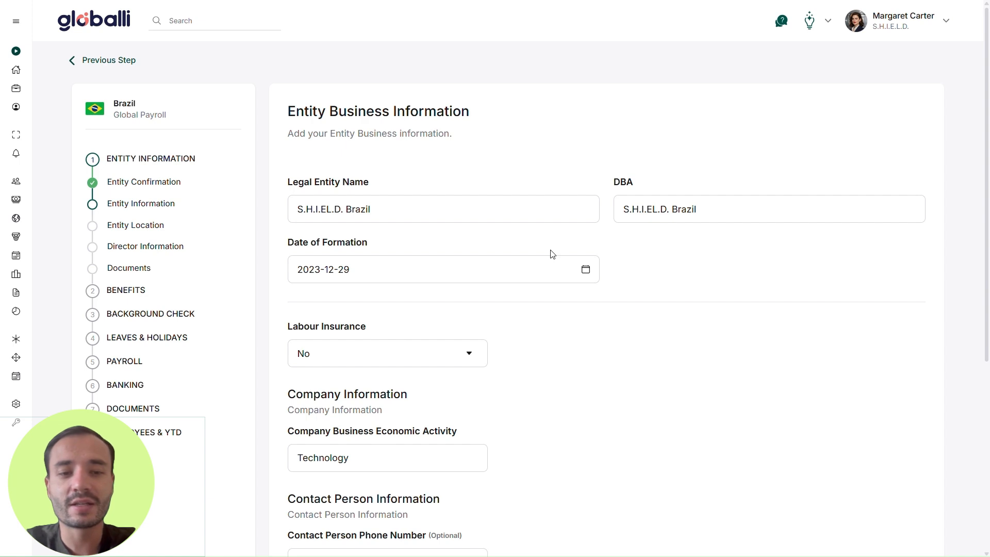
{"action": "scroll", "coordinate": [552, 254], "scroll_direction": "down", "scroll_amount": 1}
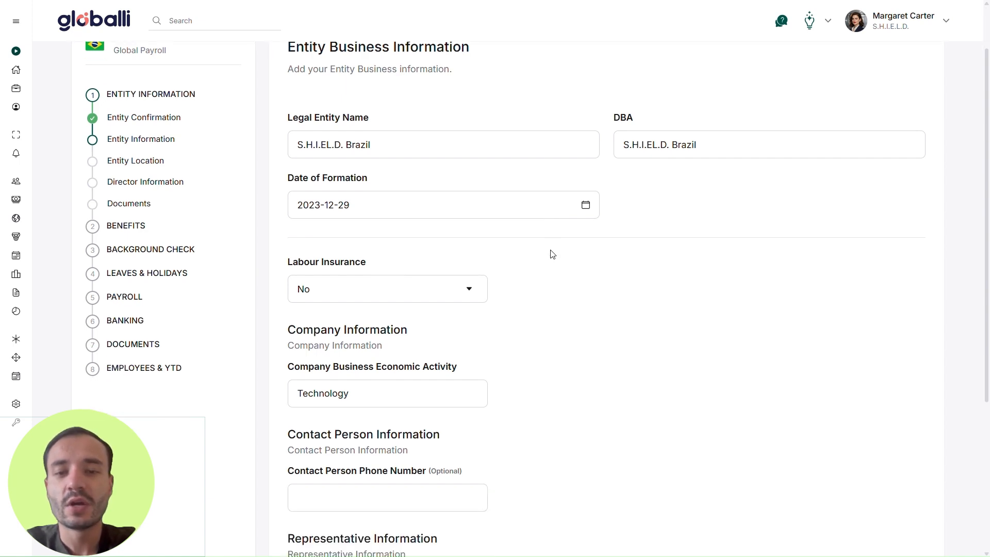
{"action": "scroll", "coordinate": [552, 253], "scroll_direction": "down", "scroll_amount": 1}
{"action": "scroll", "coordinate": [552, 254], "scroll_direction": "down", "scroll_amount": 1}
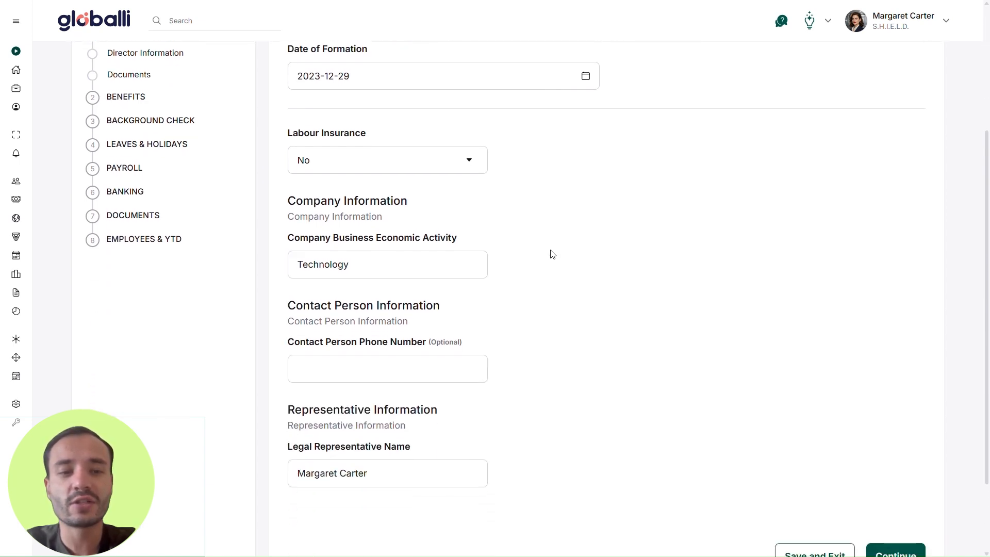
{"action": "left_click", "coordinate": [478, 161]}
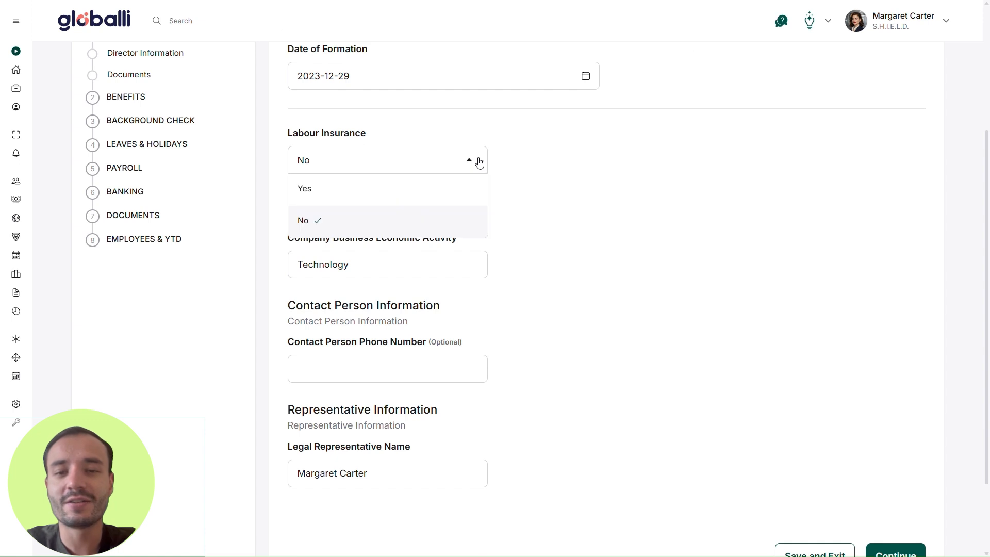
{"action": "left_click", "coordinate": [479, 162]}
{"action": "left_click", "coordinate": [422, 267]}
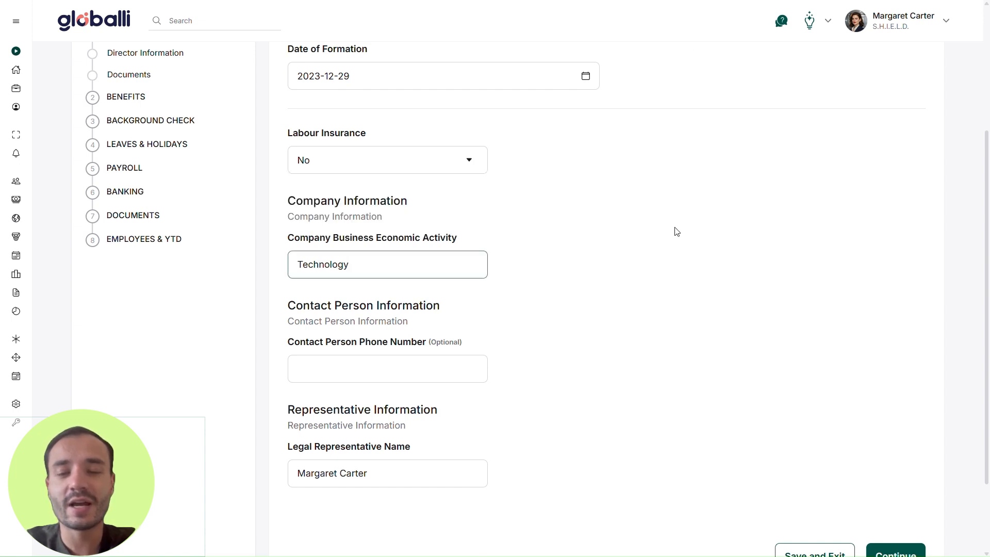
{"action": "scroll", "coordinate": [676, 230], "scroll_direction": "down", "scroll_amount": 2}
{"action": "left_click", "coordinate": [446, 373]}
{"action": "left_click", "coordinate": [595, 333]}
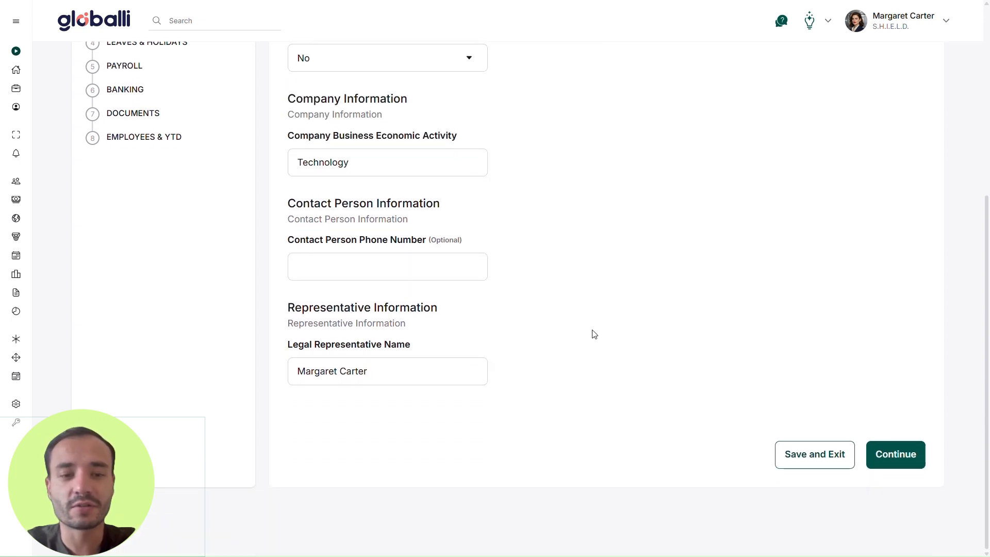
{"action": "left_click", "coordinate": [903, 466]}
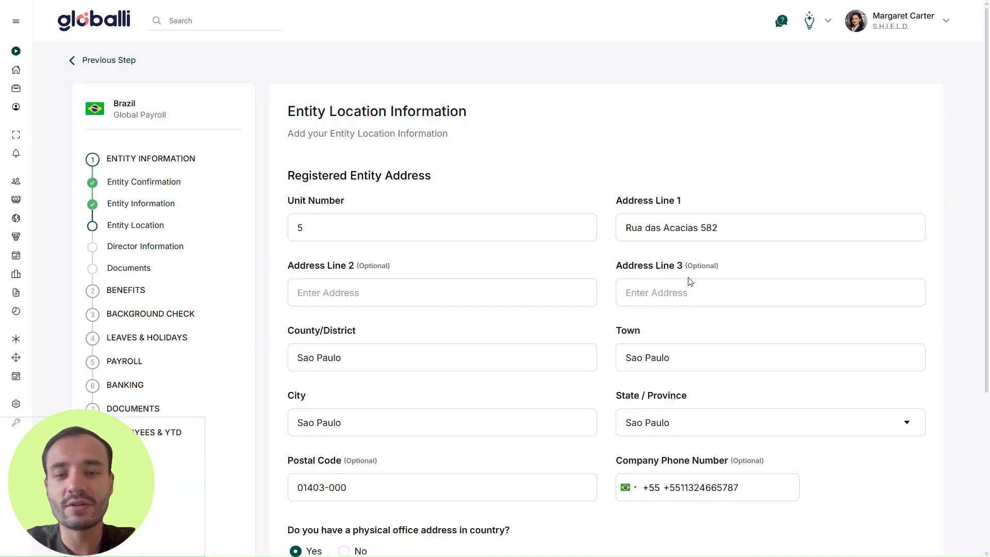
- Review the entity location, previewing the fields for a different office address and disabling them again, and proceed to the director information
{"action": "scroll", "coordinate": [629, 314], "scroll_direction": "down", "scroll_amount": 1}
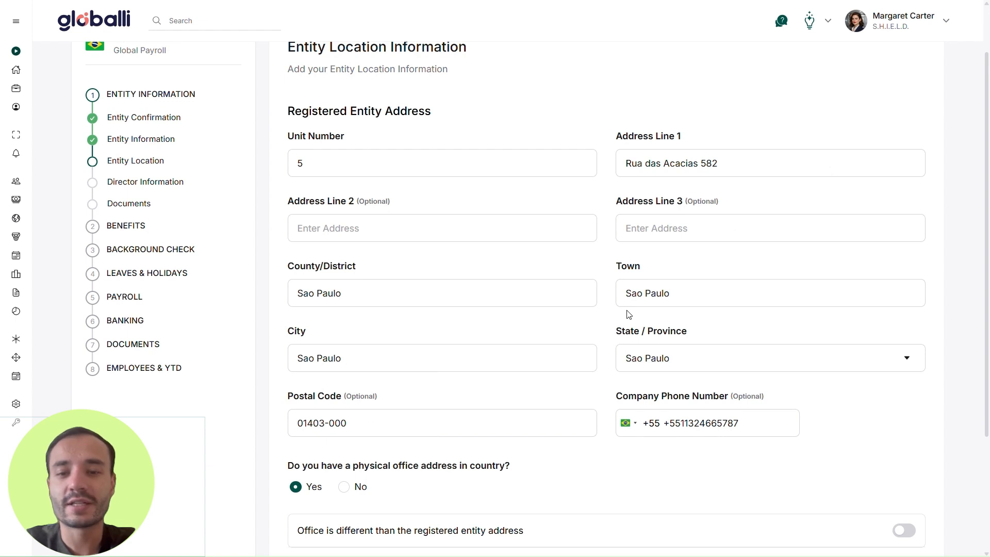
{"action": "scroll", "coordinate": [629, 315], "scroll_direction": "down", "scroll_amount": 2}
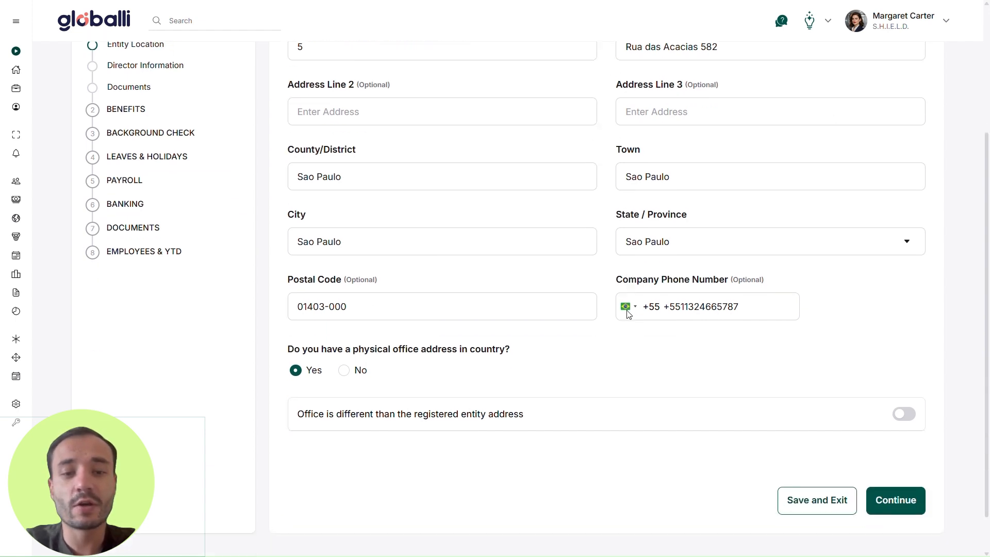
{"action": "left_click", "coordinate": [903, 403]}
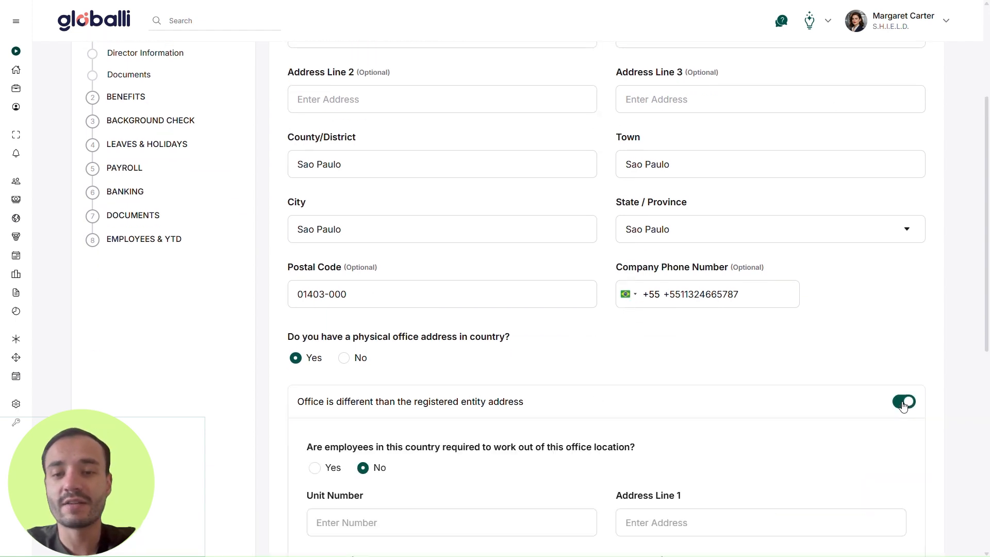
{"action": "scroll", "coordinate": [903, 405], "scroll_direction": "down", "scroll_amount": 3}
{"action": "scroll", "coordinate": [903, 407], "scroll_direction": "down", "scroll_amount": 1}
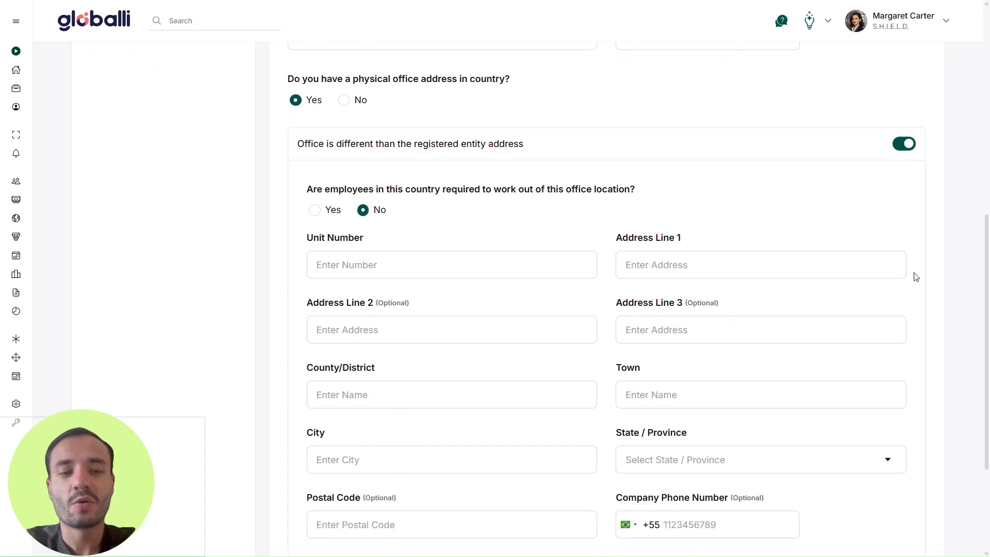
{"action": "left_click", "coordinate": [908, 148]}
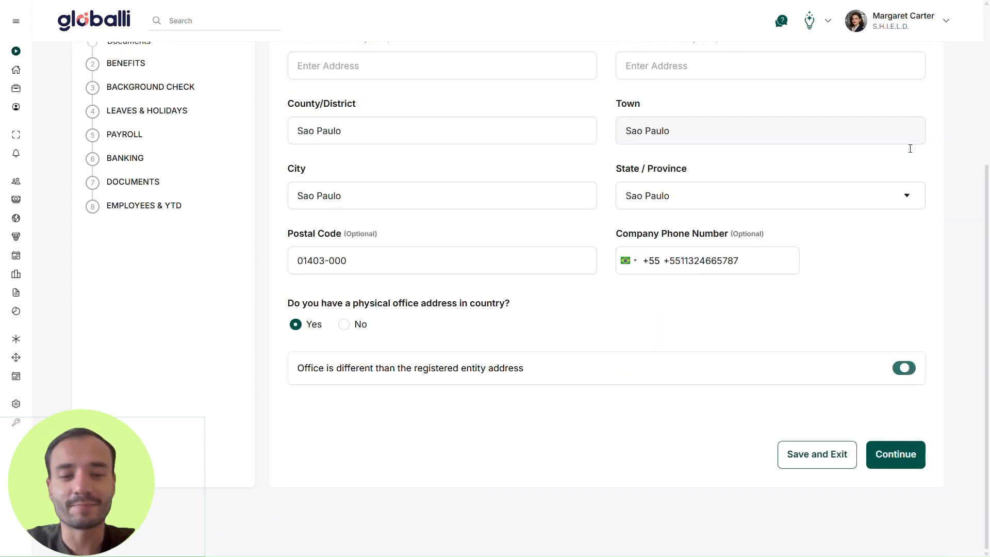
{"action": "left_click", "coordinate": [902, 466]}
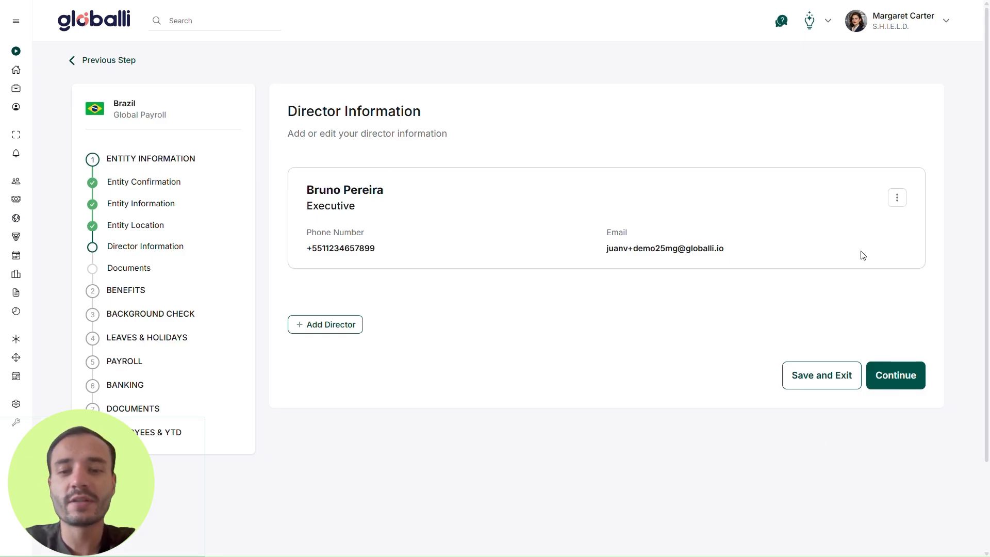
- Open the existing director's record to examine the personal information and mailing address fields, and close it without changes
{"action": "left_click", "coordinate": [897, 197]}
{"action": "left_click", "coordinate": [879, 219]}
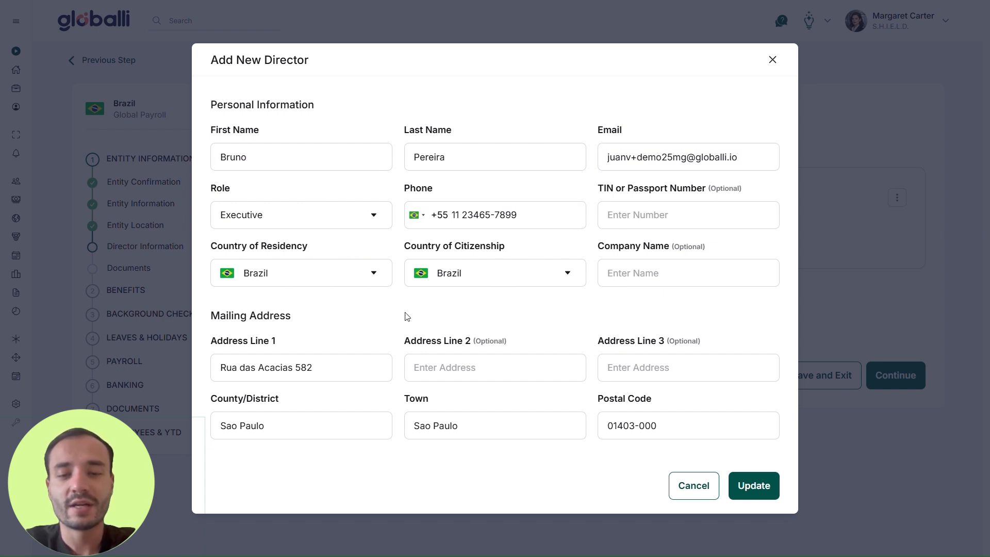
{"action": "left_click", "coordinate": [772, 60]}
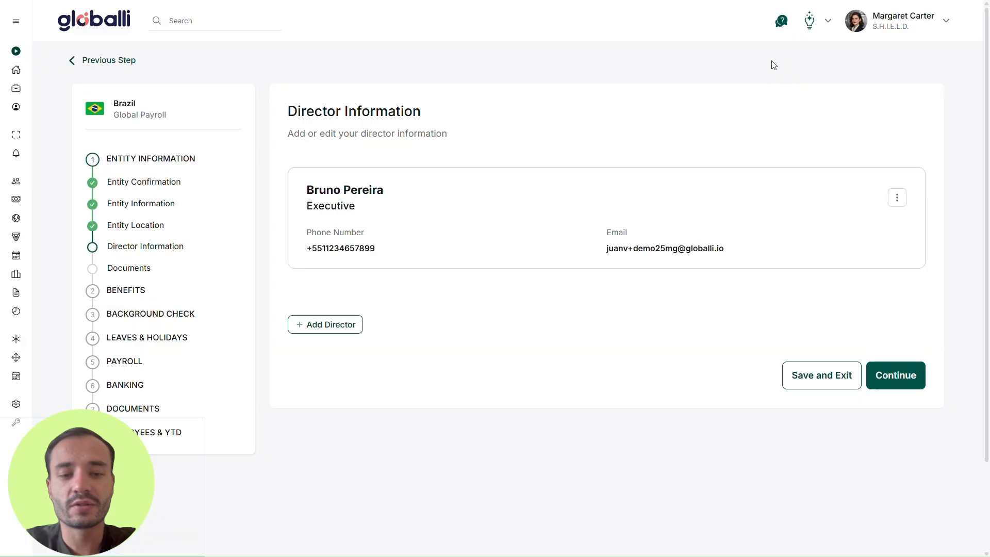
- Proceed to the country required documents, expand Country Documents, and send the entity information for review
{"action": "left_click", "coordinate": [887, 386]}
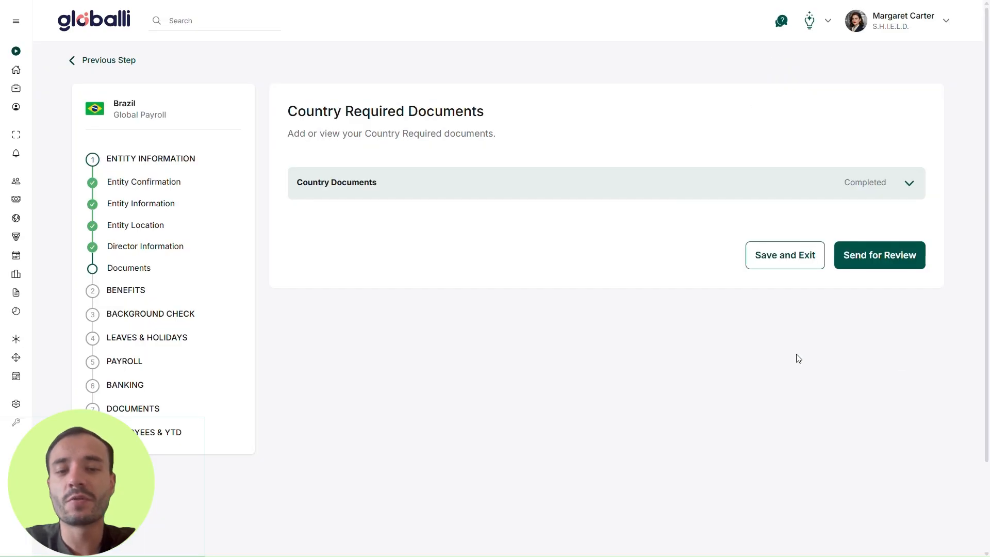
{"action": "left_click", "coordinate": [896, 195]}
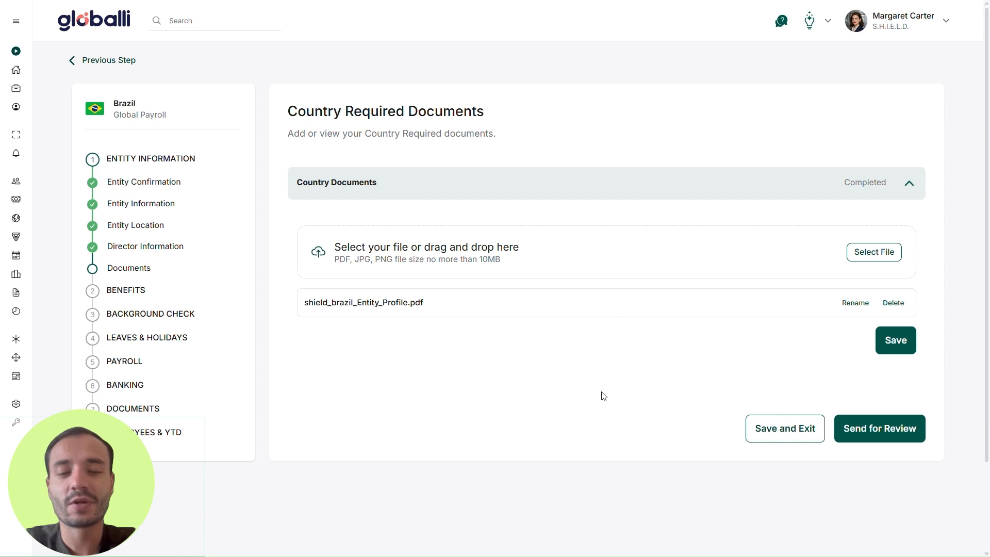
{"action": "left_click", "coordinate": [895, 431]}
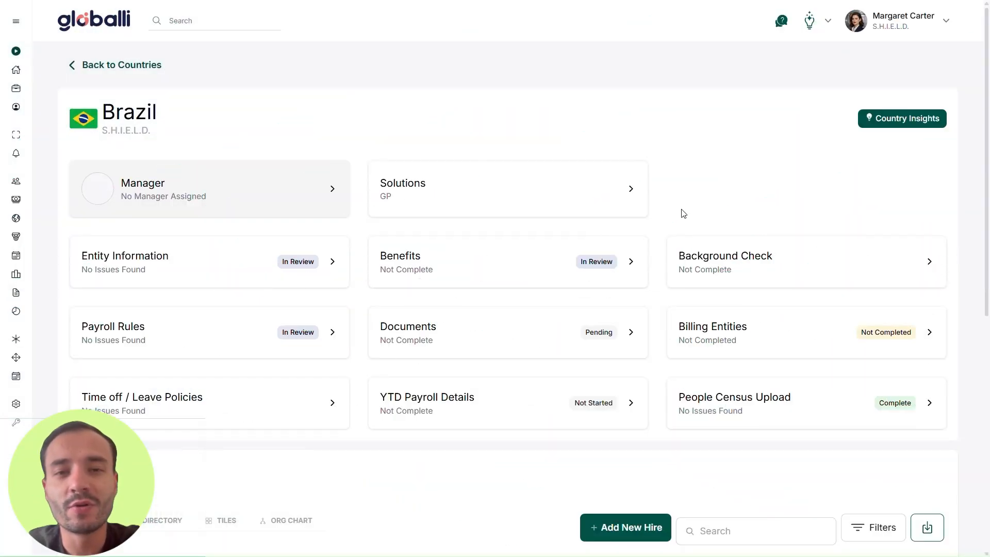
- Open Brazil's Payroll Rules, choose the 25th of the month as the pay date, and continue to payroll funding
{"action": "left_click", "coordinate": [236, 345]}
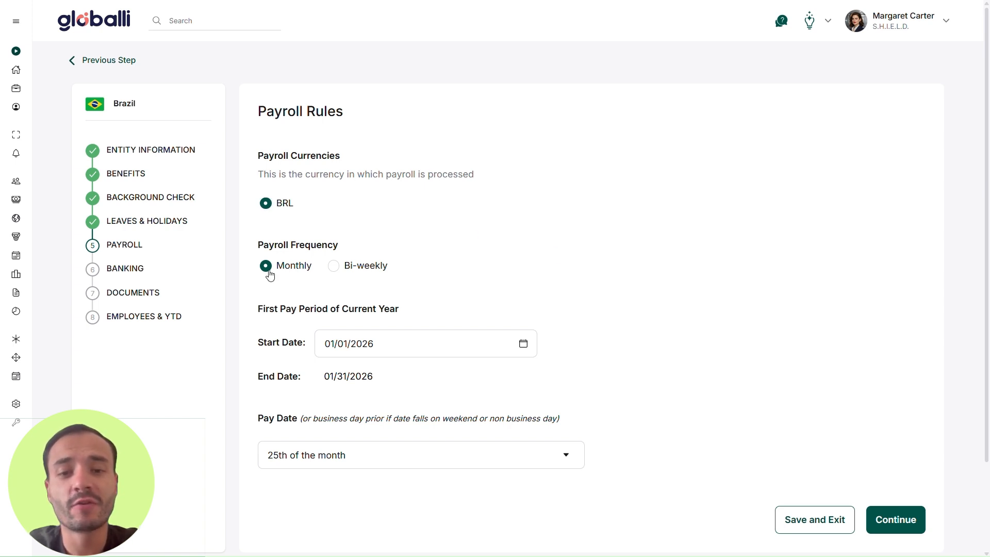
{"action": "scroll", "coordinate": [535, 292], "scroll_direction": "down", "scroll_amount": 2}
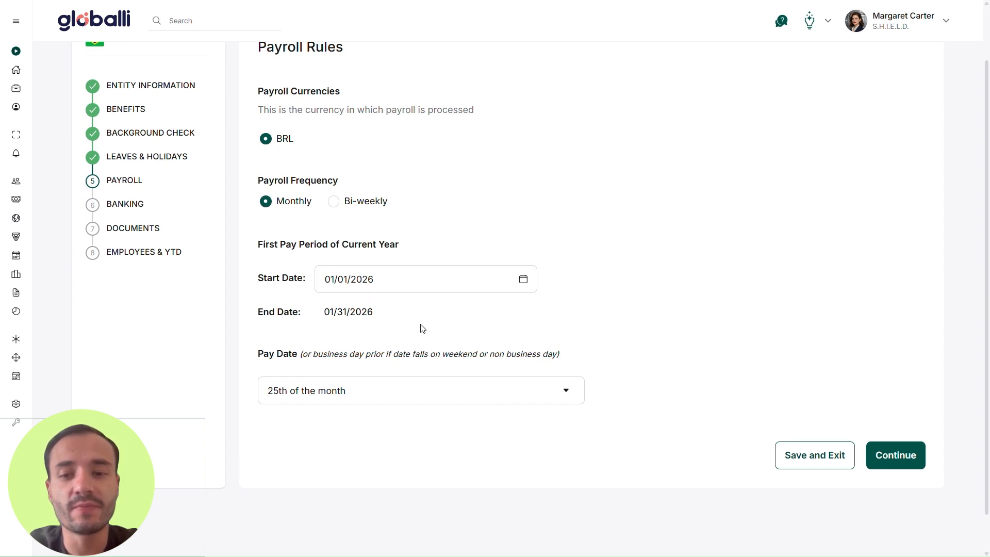
{"action": "left_click", "coordinate": [572, 397]}
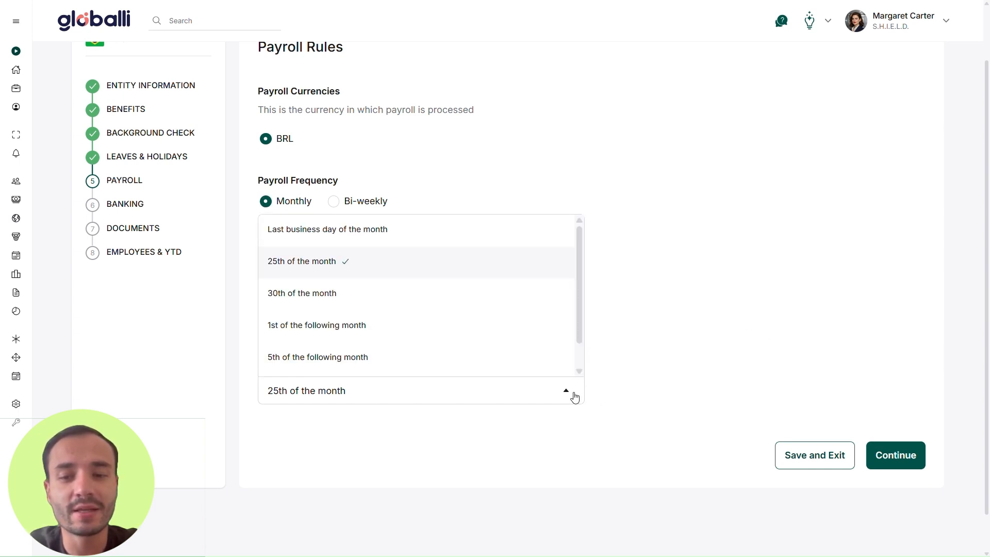
{"action": "left_click", "coordinate": [432, 266]}
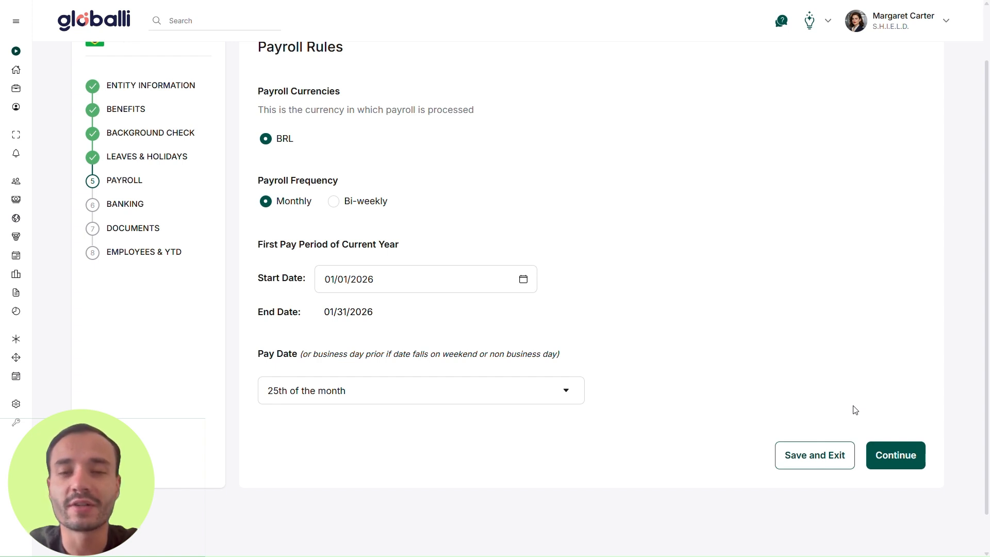
{"action": "left_click", "coordinate": [891, 456]}
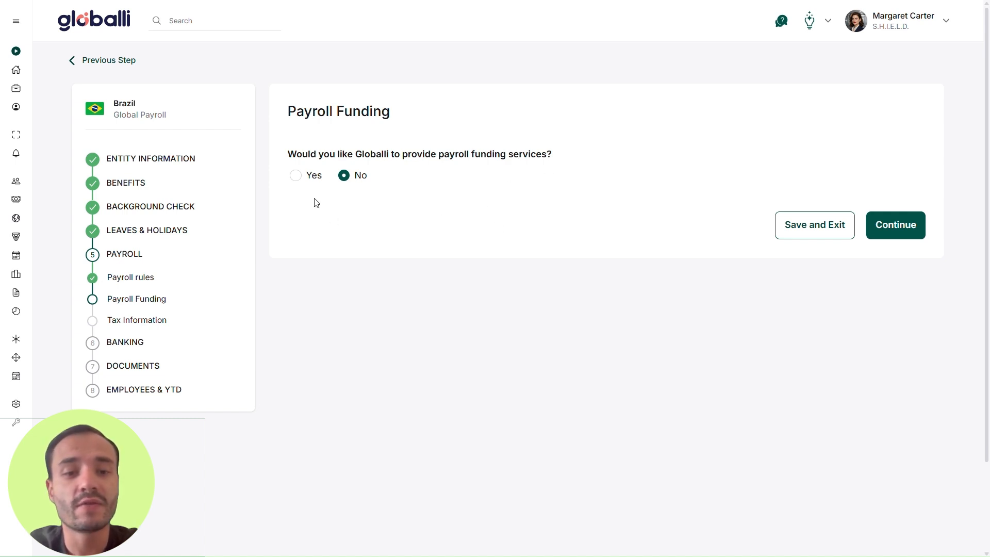
- Try enabling Globalli payroll funding services with Bank Transfer for payroll and tax payments, and revert the choice to No
{"action": "left_click", "coordinate": [295, 175]}
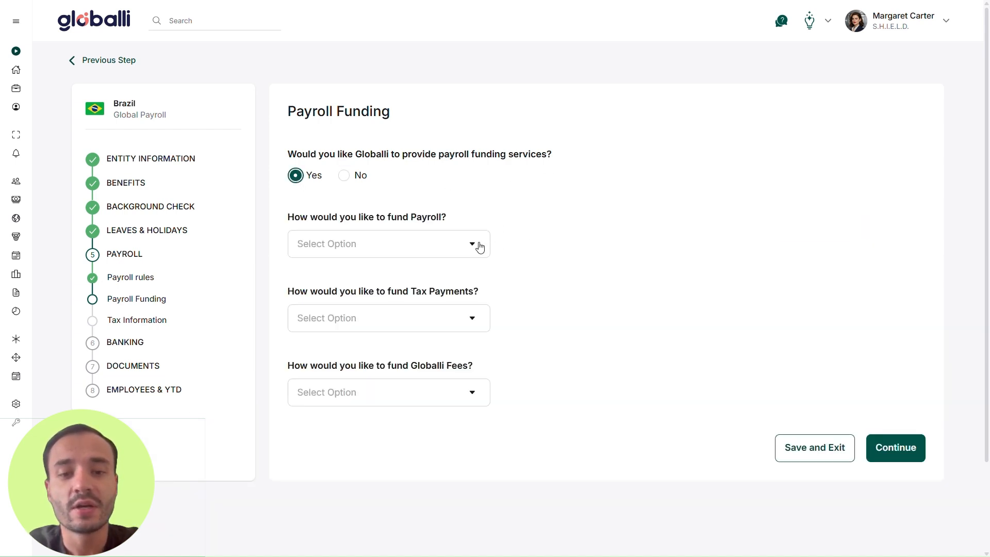
{"action": "left_click", "coordinate": [477, 246]}
{"action": "scroll", "coordinate": [443, 329], "scroll_direction": "down", "scroll_amount": 2}
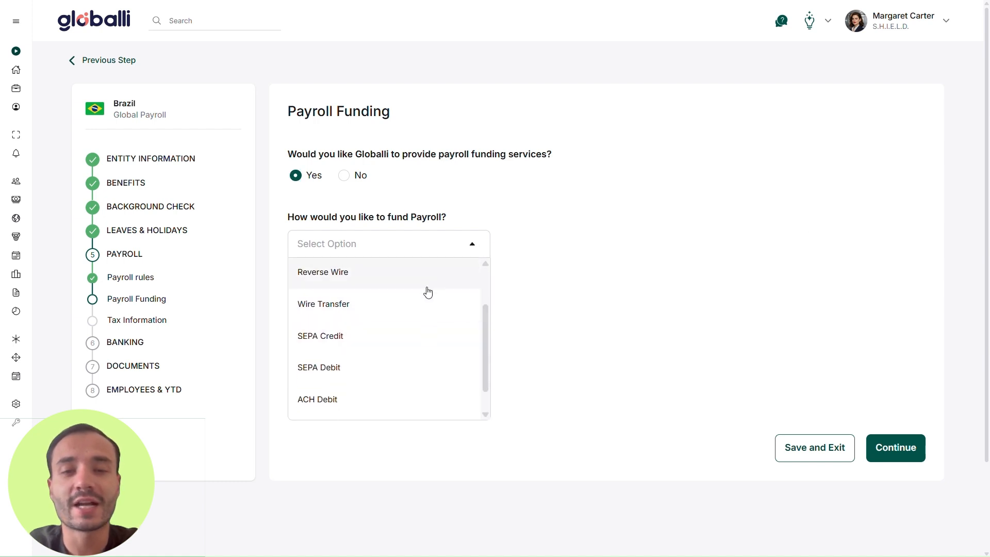
{"action": "scroll", "coordinate": [426, 296], "scroll_direction": "up", "scroll_amount": 2}
{"action": "left_click", "coordinate": [403, 278]}
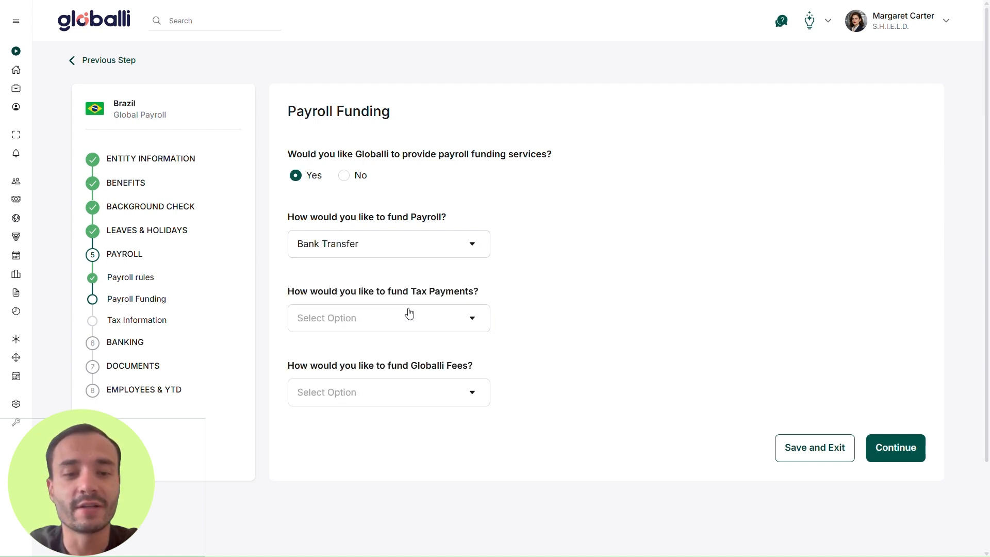
{"action": "left_click", "coordinate": [409, 314]}
{"action": "left_click", "coordinate": [404, 360]}
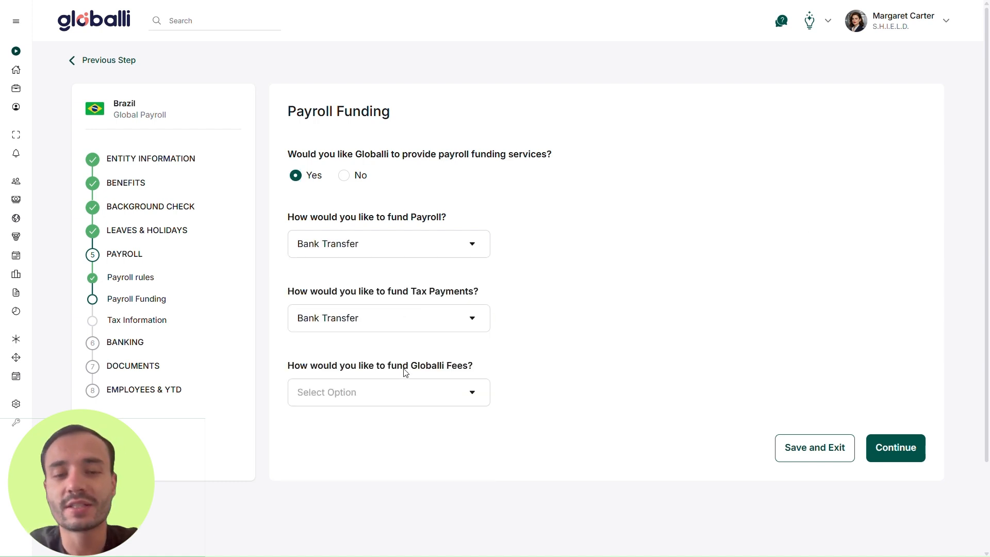
{"action": "left_click", "coordinate": [344, 177]}
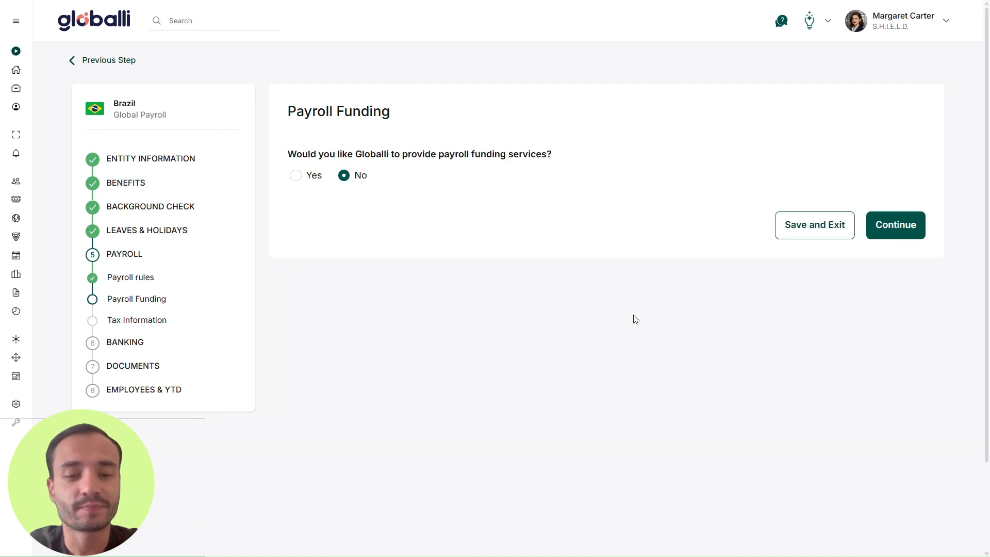
- Proceed to Tax Information, examine the Brazil Income Tax registration form without saving it, and complete the payroll section
{"action": "left_click", "coordinate": [906, 237]}
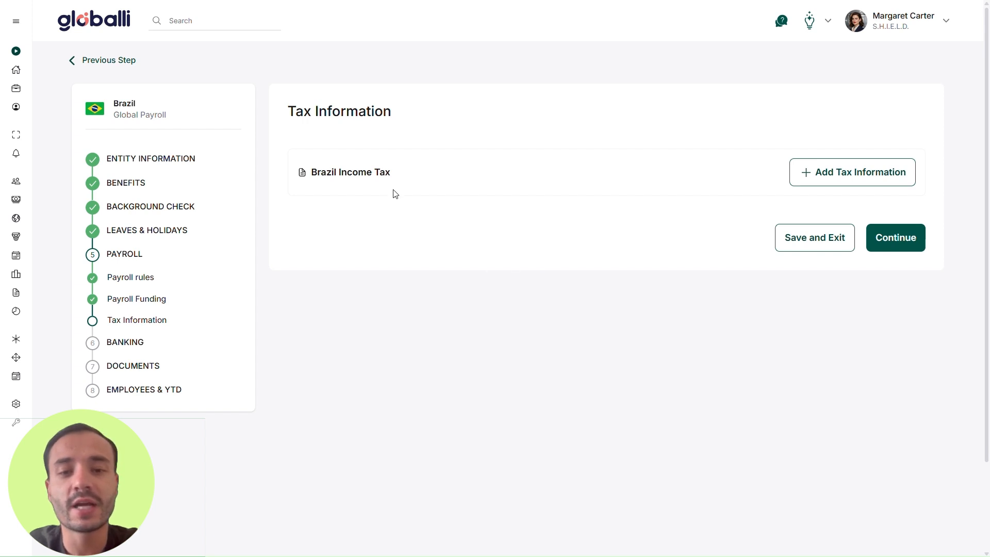
{"action": "left_click", "coordinate": [827, 173]}
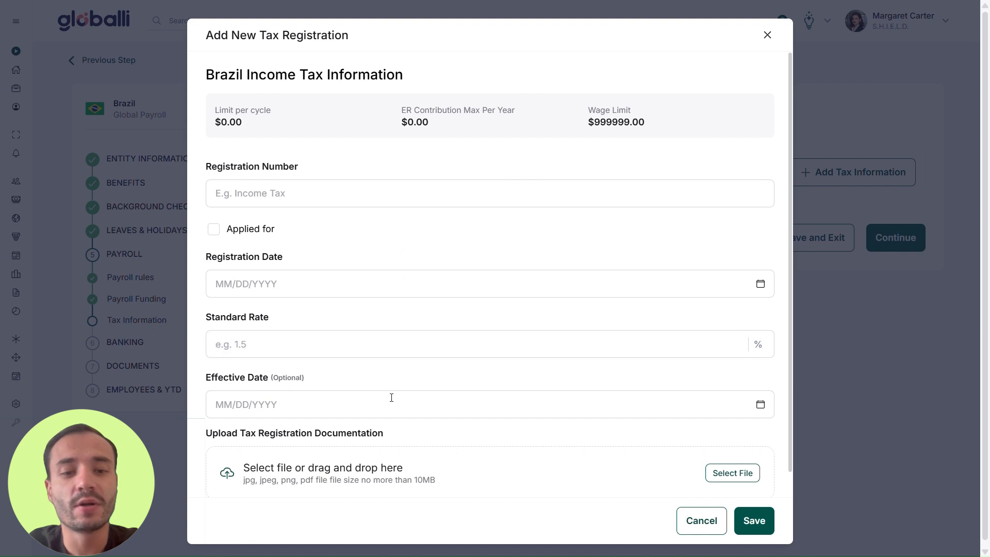
{"action": "scroll", "coordinate": [392, 400], "scroll_direction": "down", "scroll_amount": 1}
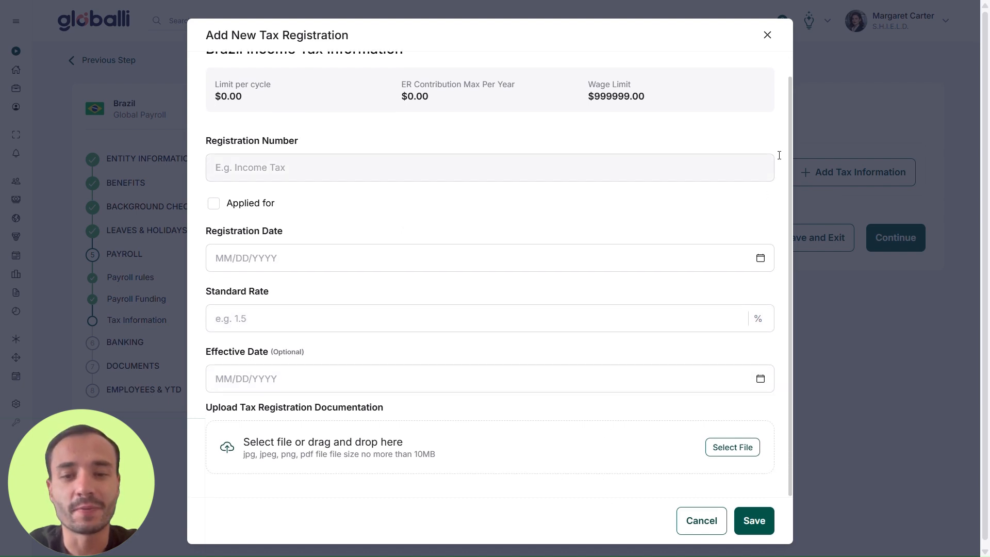
{"action": "left_click", "coordinate": [767, 35]}
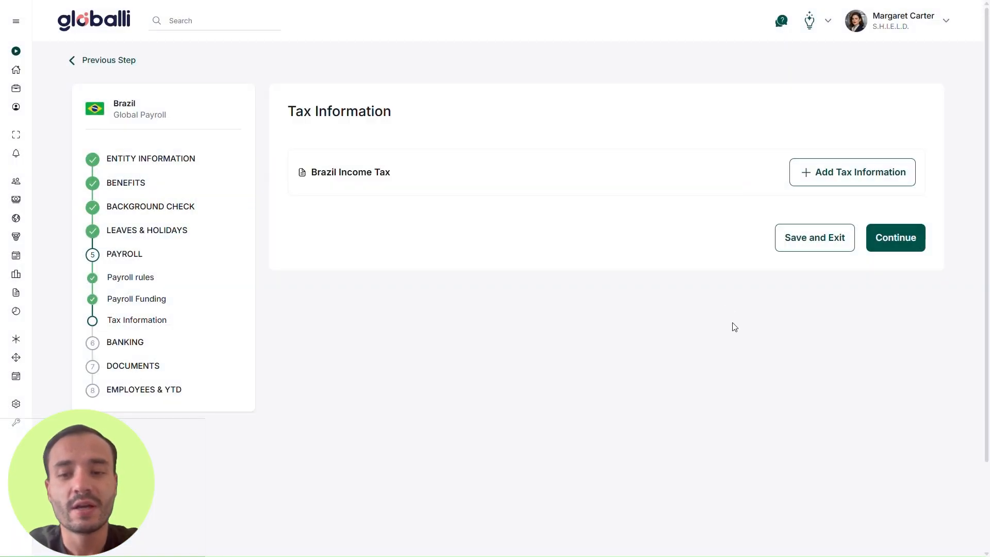
{"action": "left_click", "coordinate": [908, 244]}
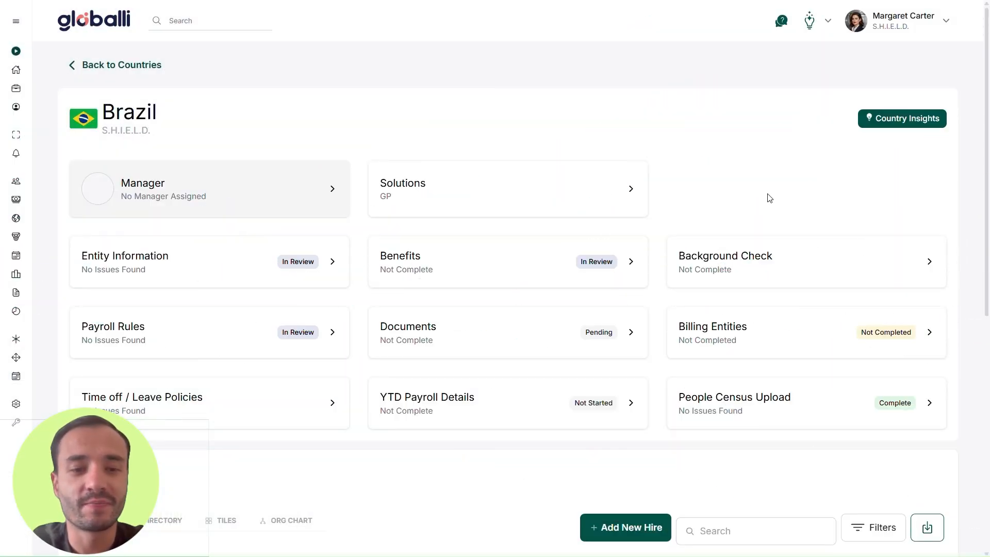
- Open Brazil's Benefits setup and proceed to the benefits selection with offering benefits in this country
{"action": "left_click", "coordinate": [459, 269]}
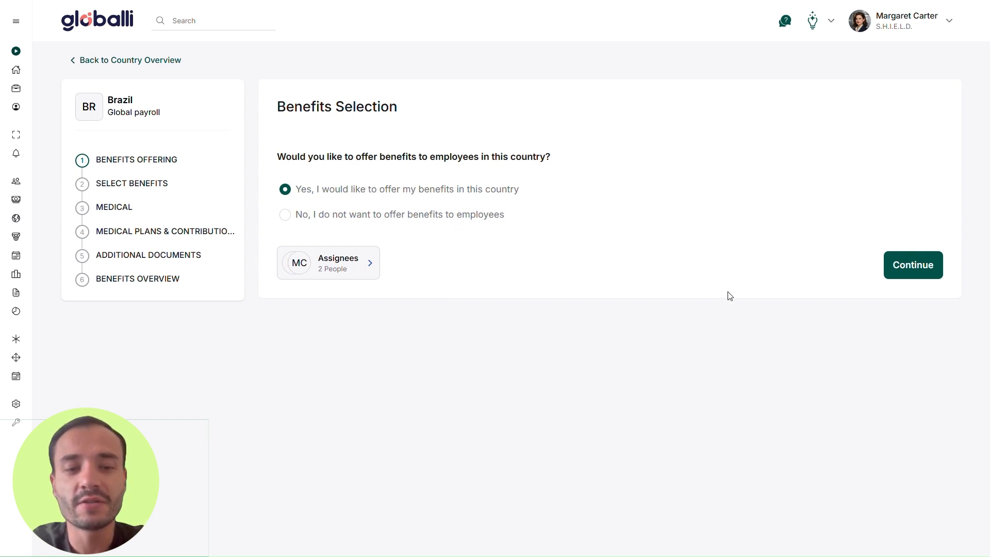
{"action": "left_click", "coordinate": [911, 265]}
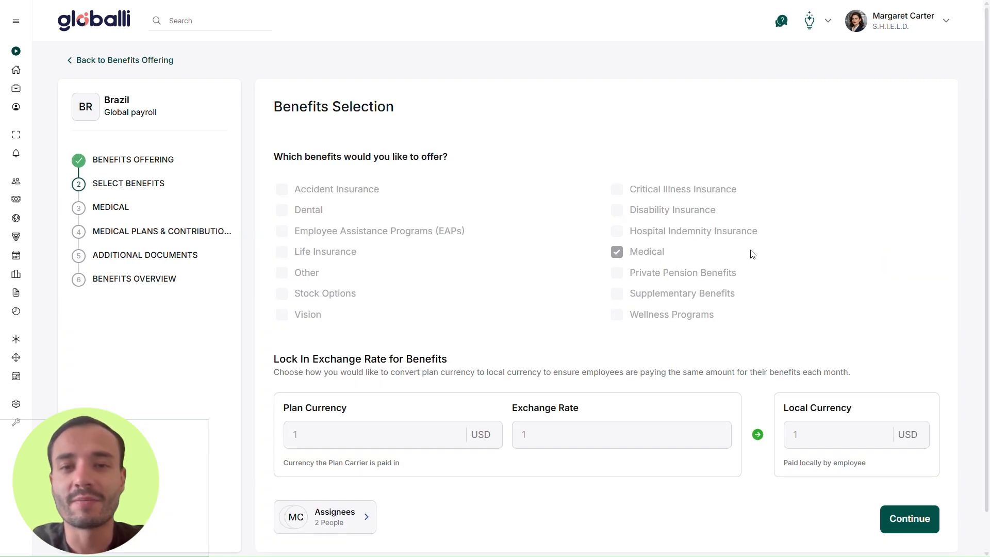
- Keep Medical as the offered benefit with Kaiser Permanente as provider, and proceed to Medical Plans & Contributions
{"action": "scroll", "coordinate": [802, 242], "scroll_direction": "down", "scroll_amount": 1}
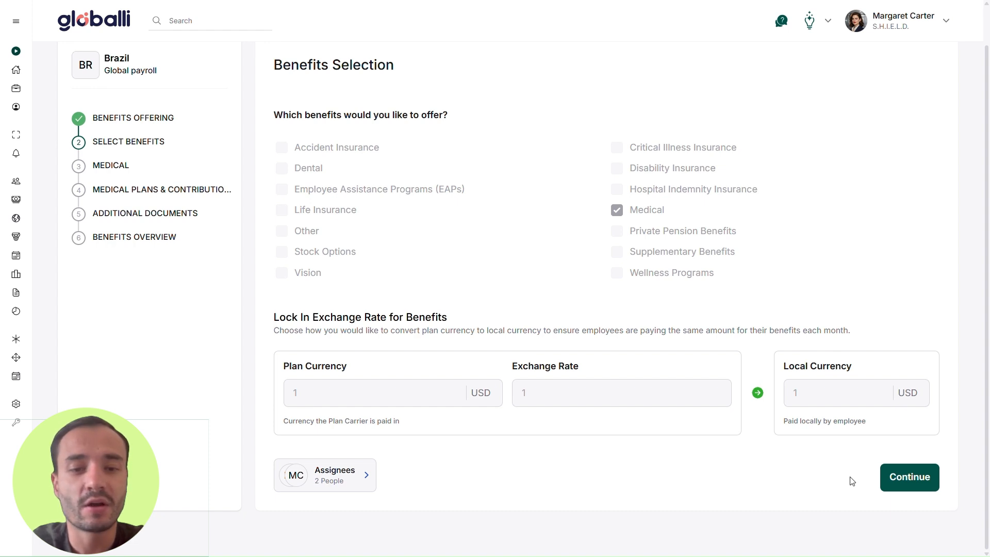
{"action": "left_click", "coordinate": [907, 476]}
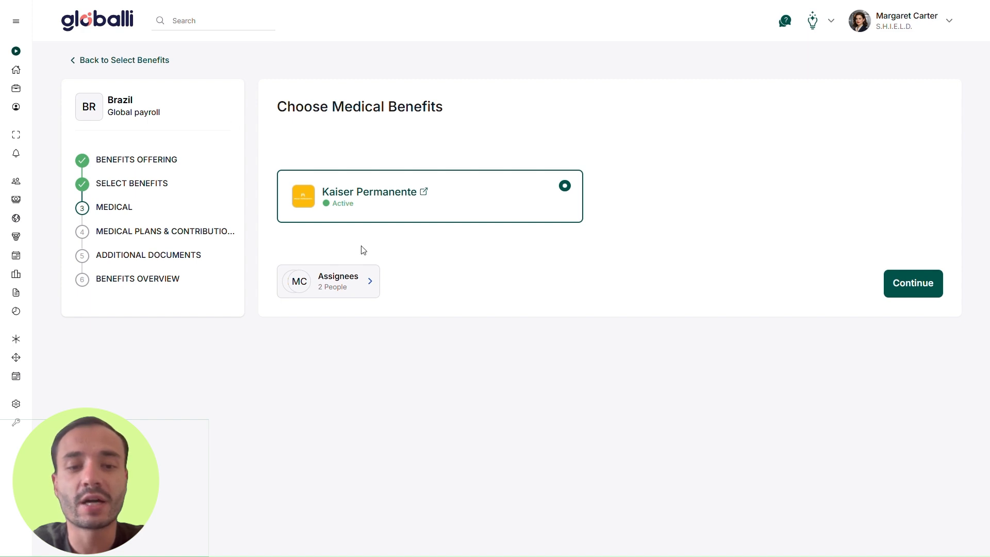
{"action": "left_click", "coordinate": [913, 293]}
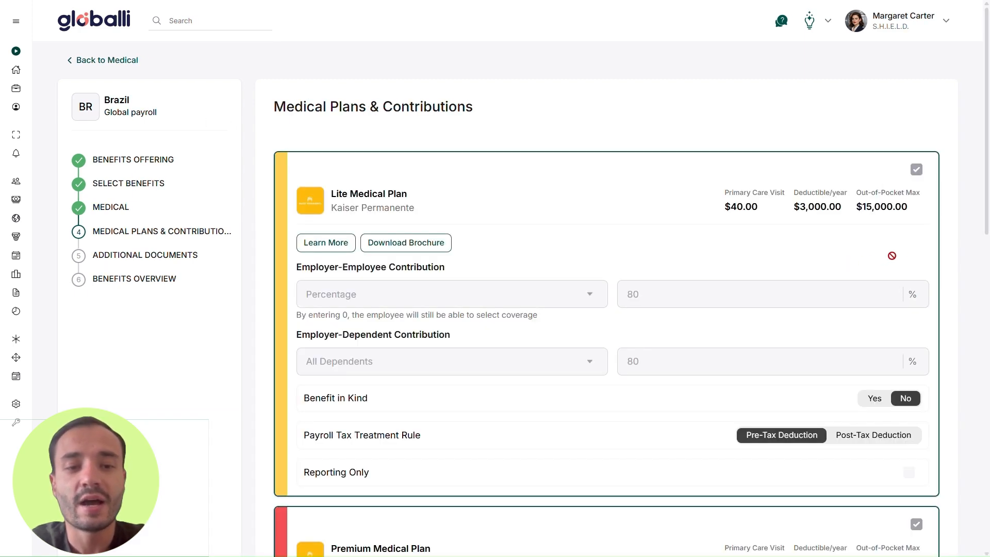
- Examine the contribution, benefit-in-kind and payroll tax treatment settings of the Lite, Premium and Standard medical plans
{"action": "scroll", "coordinate": [950, 244], "scroll_direction": "down", "scroll_amount": 1}
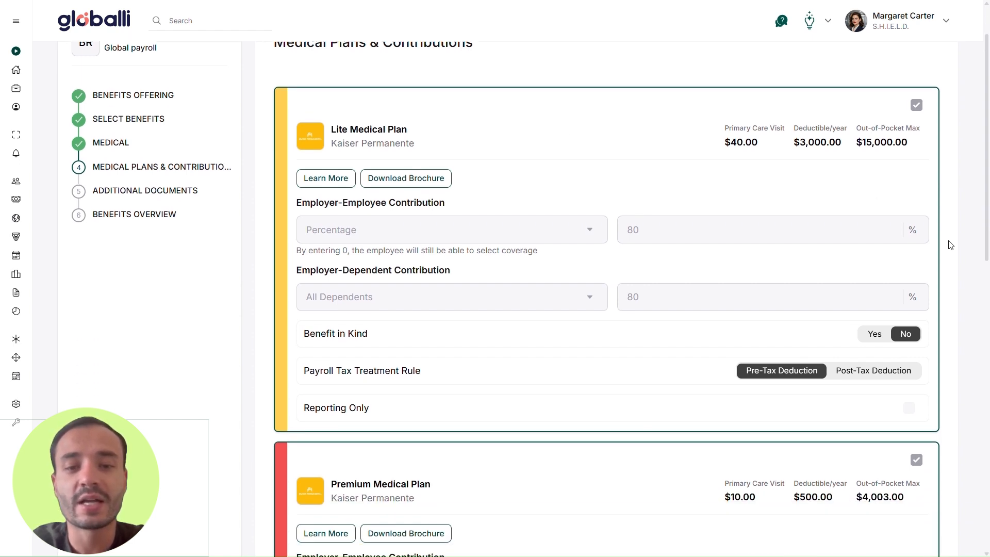
{"action": "scroll", "coordinate": [949, 244], "scroll_direction": "down", "scroll_amount": 5}
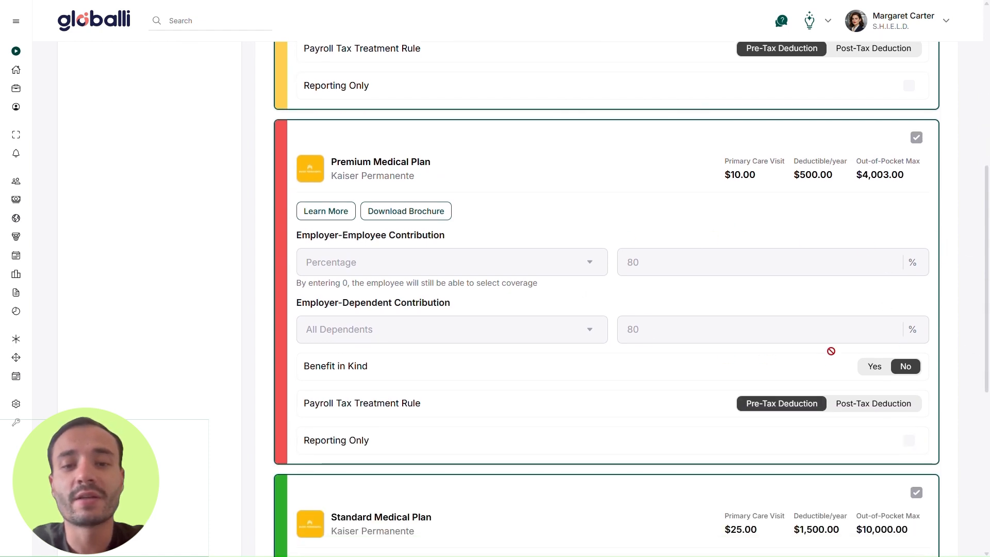
{"action": "scroll", "coordinate": [938, 334], "scroll_direction": "down", "scroll_amount": 1}
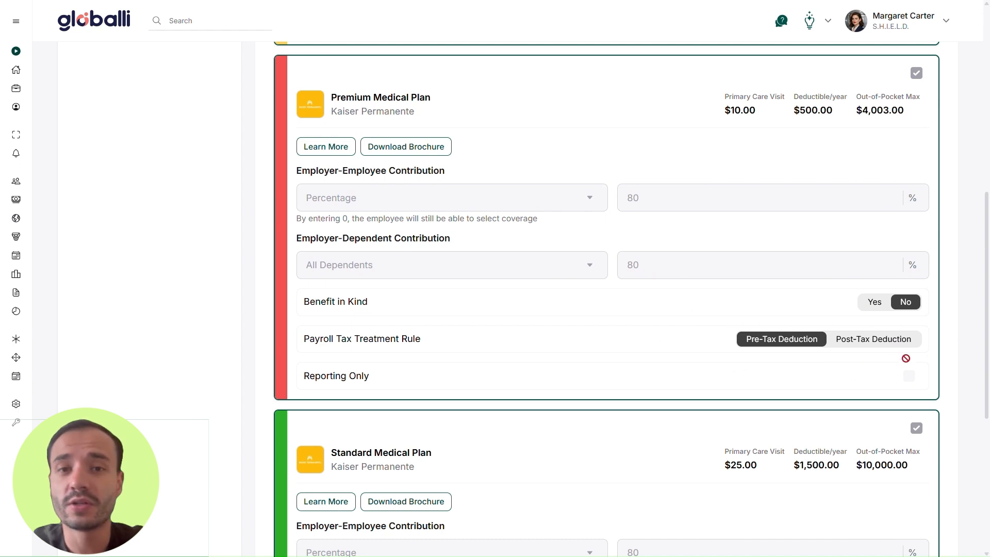
{"action": "scroll", "coordinate": [953, 355], "scroll_direction": "down", "scroll_amount": 1}
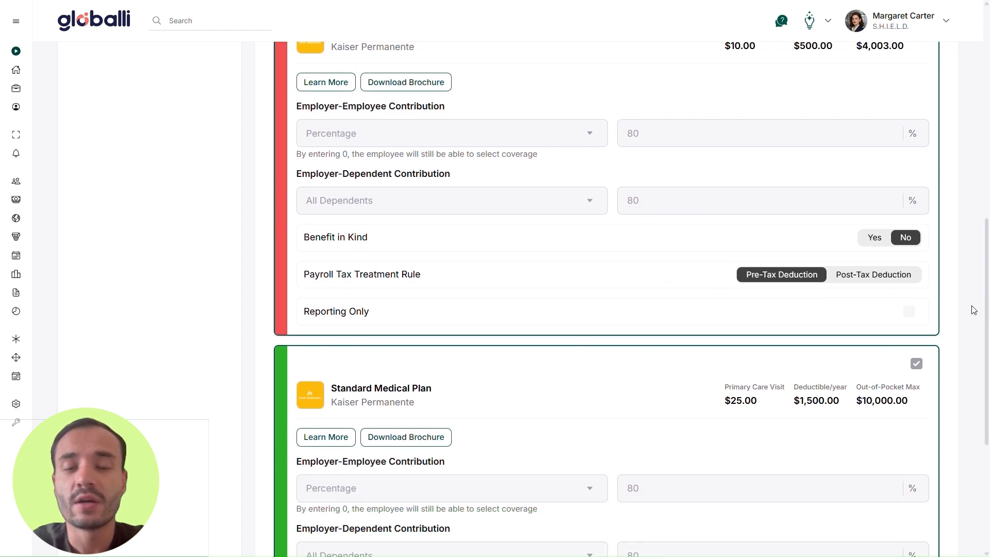
{"action": "scroll", "coordinate": [973, 309], "scroll_direction": "up", "scroll_amount": 8}
{"action": "scroll", "coordinate": [973, 310], "scroll_direction": "down", "scroll_amount": 5}
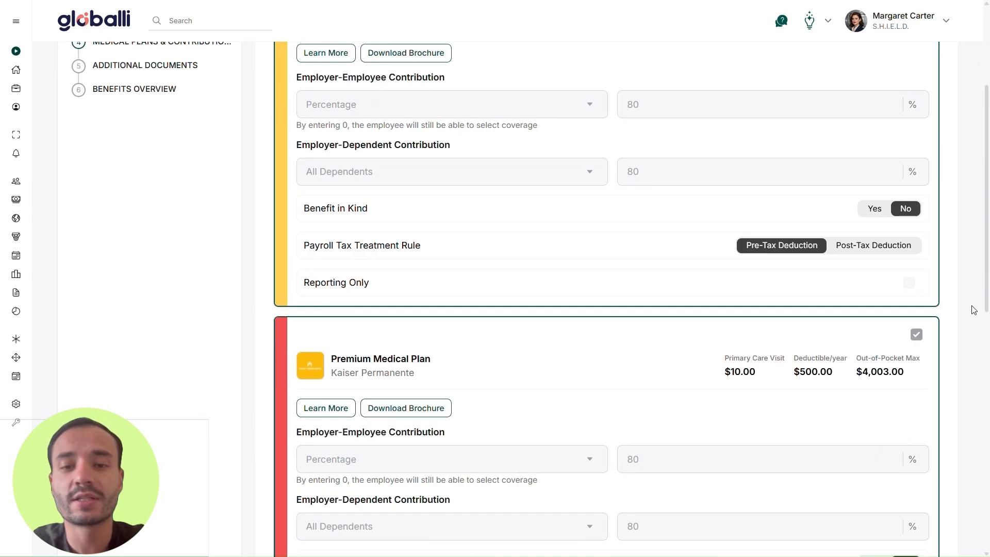
{"action": "scroll", "coordinate": [973, 309], "scroll_direction": "down", "scroll_amount": 4}
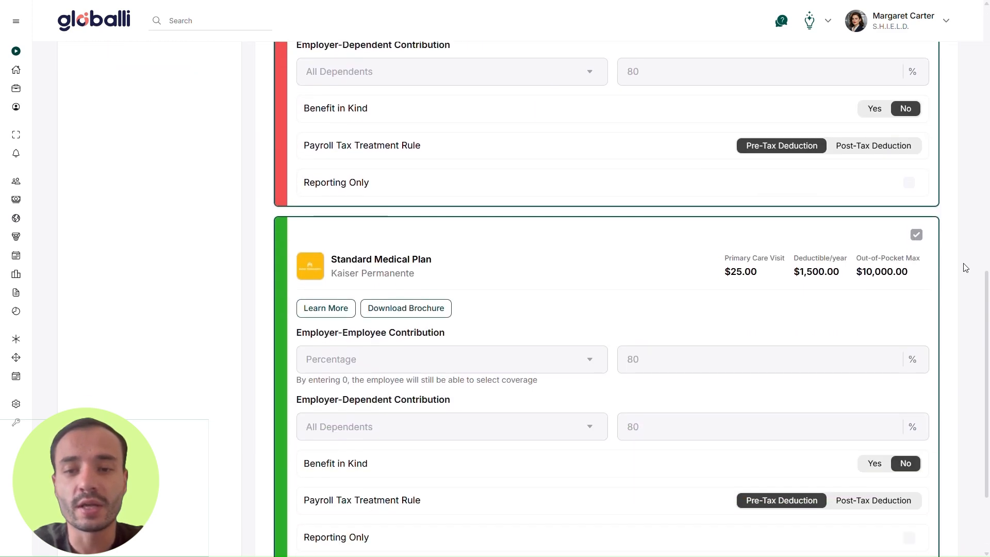
{"action": "scroll", "coordinate": [907, 296], "scroll_direction": "down", "scroll_amount": 2}
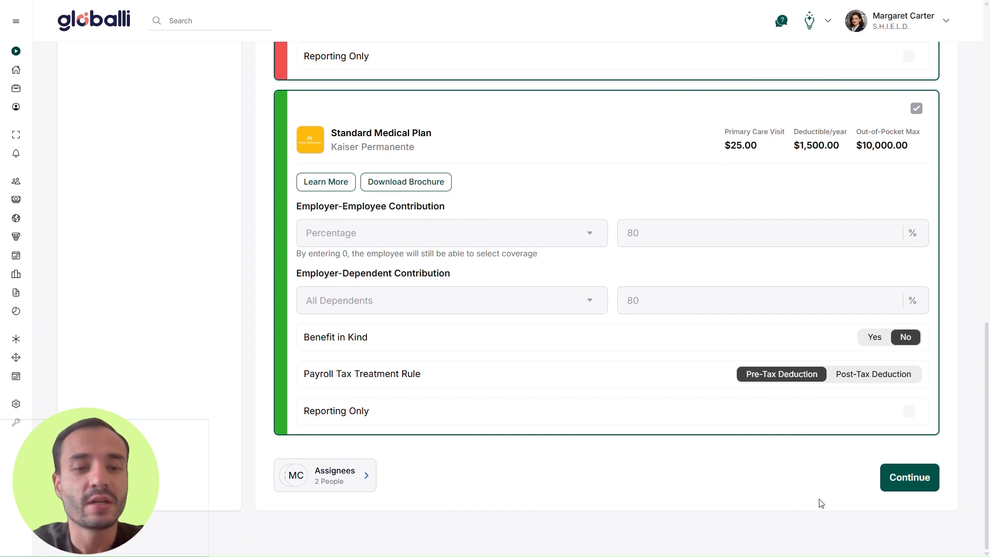
- Proceed from the medical plans past the optional additional documents without uploading any, and return from Benefits Overview to Brazil's country overview
{"action": "left_click", "coordinate": [910, 481]}
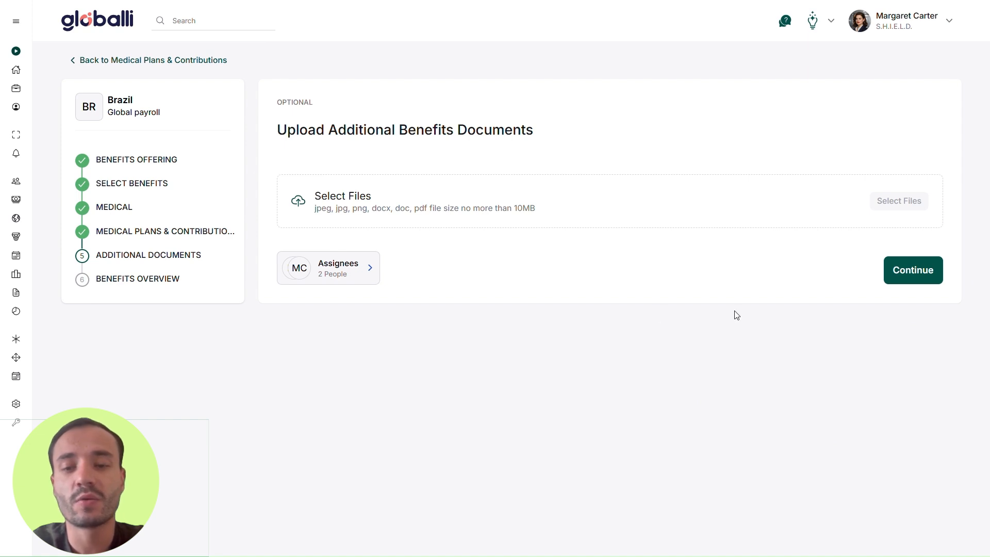
{"action": "left_click", "coordinate": [914, 283]}
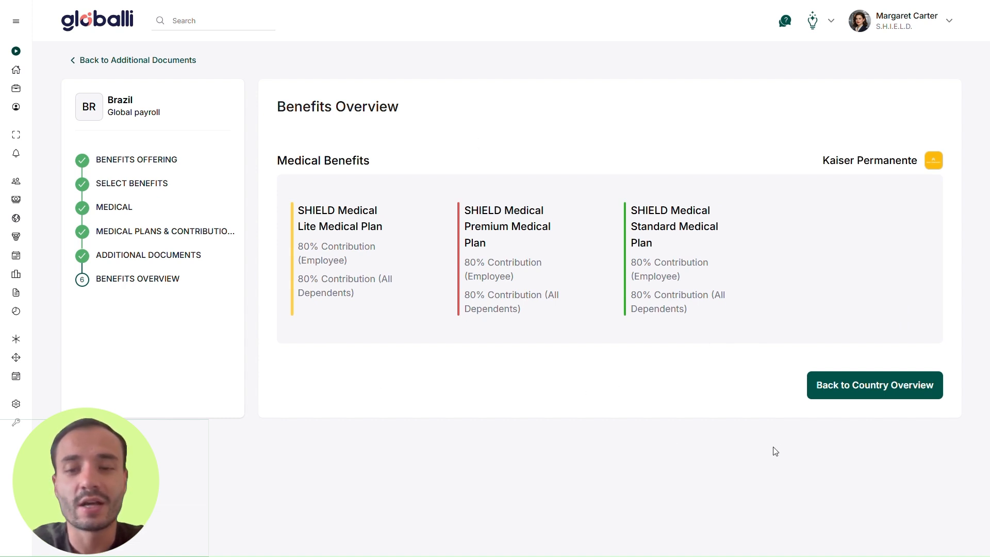
{"action": "left_click", "coordinate": [870, 401]}
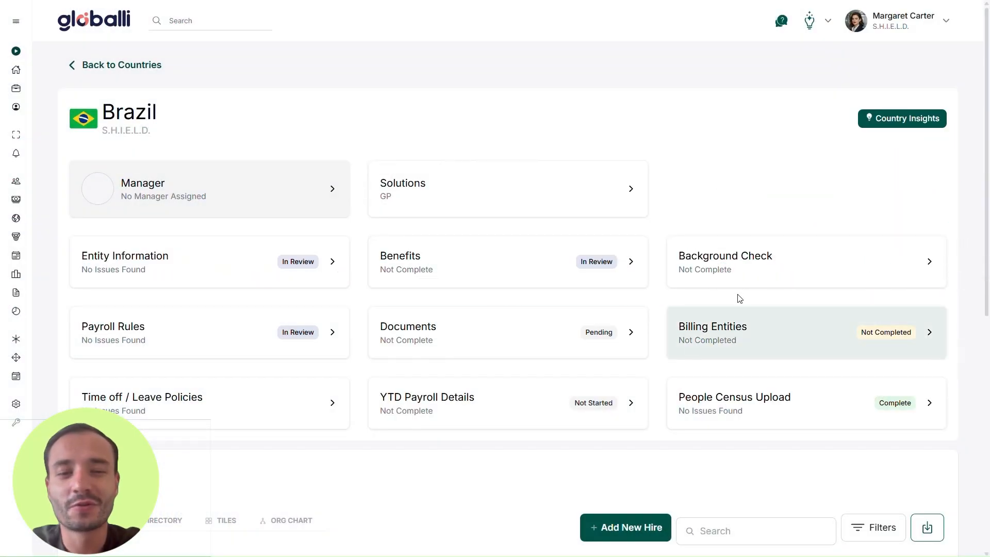
- Open Brazil's Background Check setup, choose Yes for offering background checks, and continue to their configuration
{"action": "left_click", "coordinate": [749, 279]}
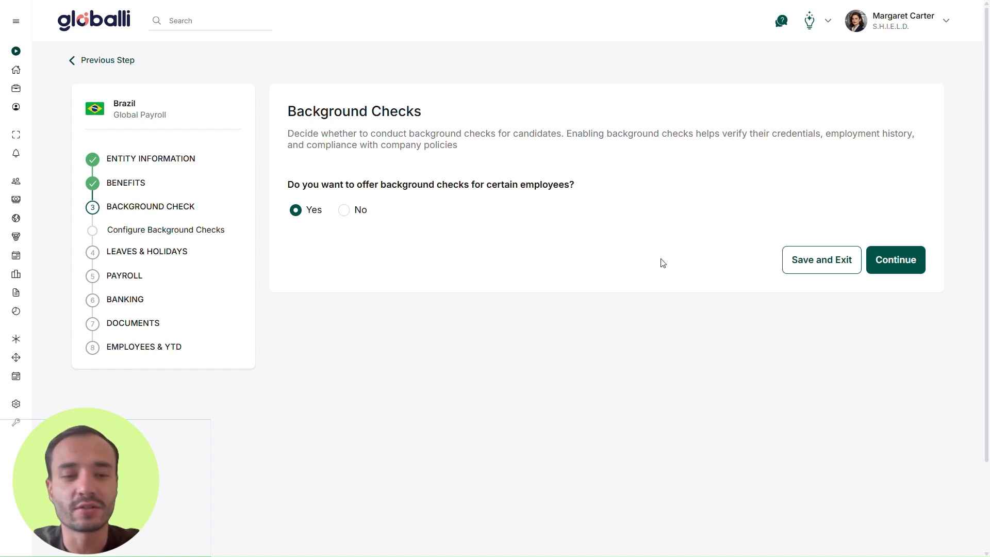
{"action": "left_click", "coordinate": [298, 209]}
{"action": "left_click", "coordinate": [892, 262]}
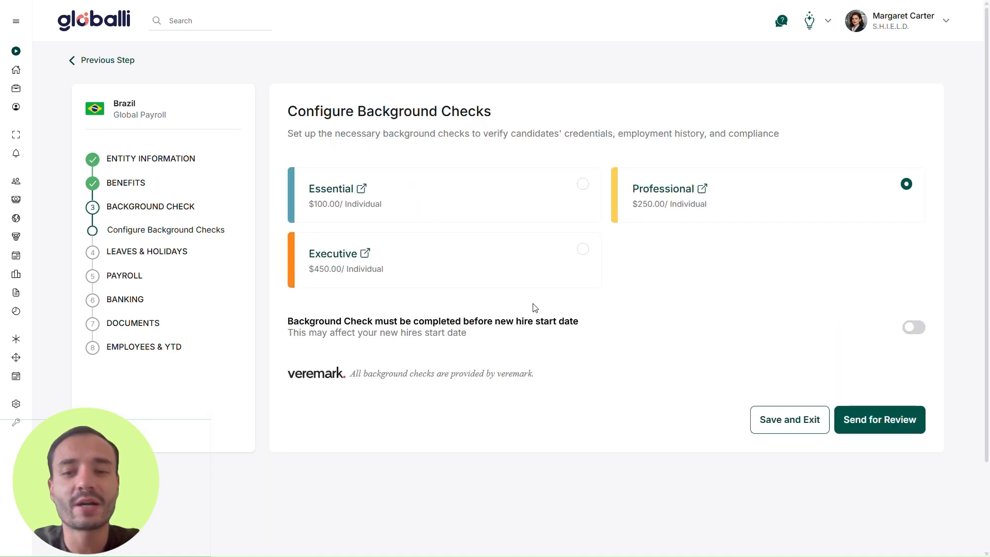
- Review the checks included in the Essential, Professional and Executive background check plans, and close the plan details
{"action": "left_click", "coordinate": [333, 189]}
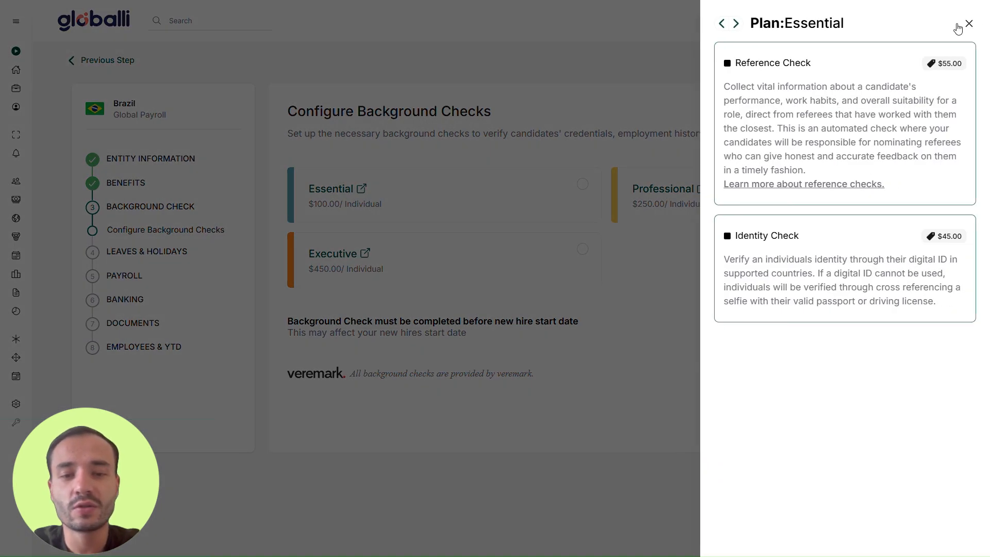
{"action": "left_click", "coordinate": [735, 24]}
{"action": "scroll", "coordinate": [824, 165], "scroll_direction": "down", "scroll_amount": 3}
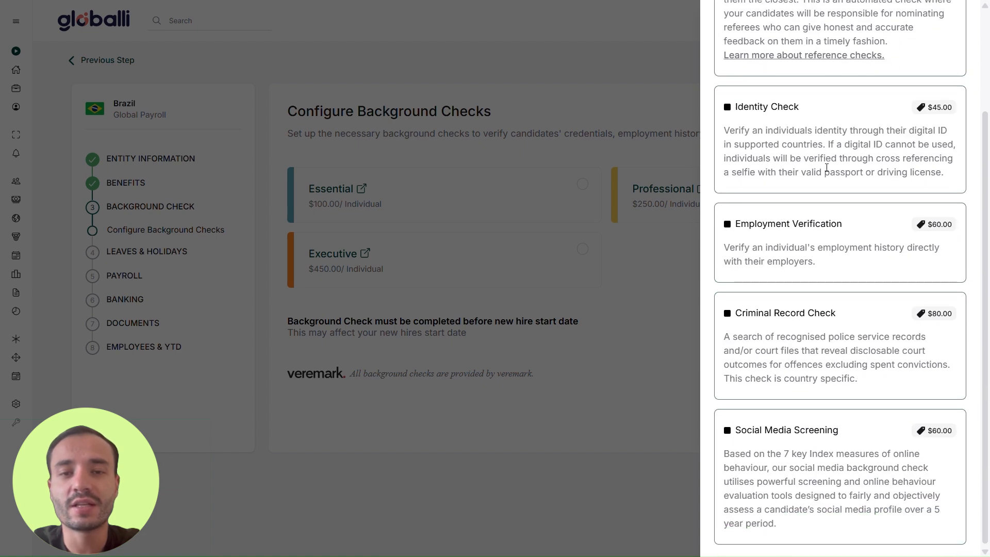
{"action": "scroll", "coordinate": [823, 169], "scroll_direction": "up", "scroll_amount": 5}
{"action": "left_click", "coordinate": [736, 24]}
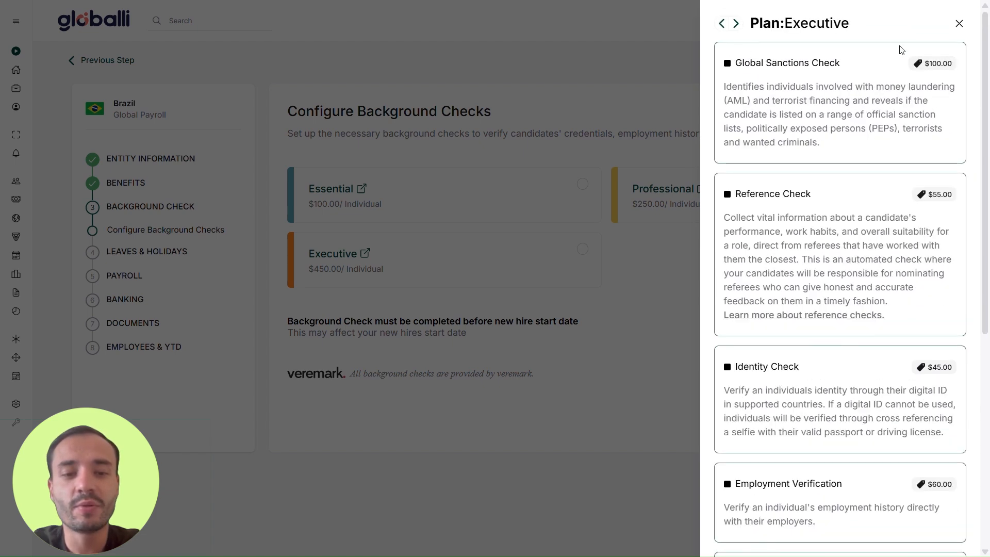
{"action": "left_click", "coordinate": [958, 23]}
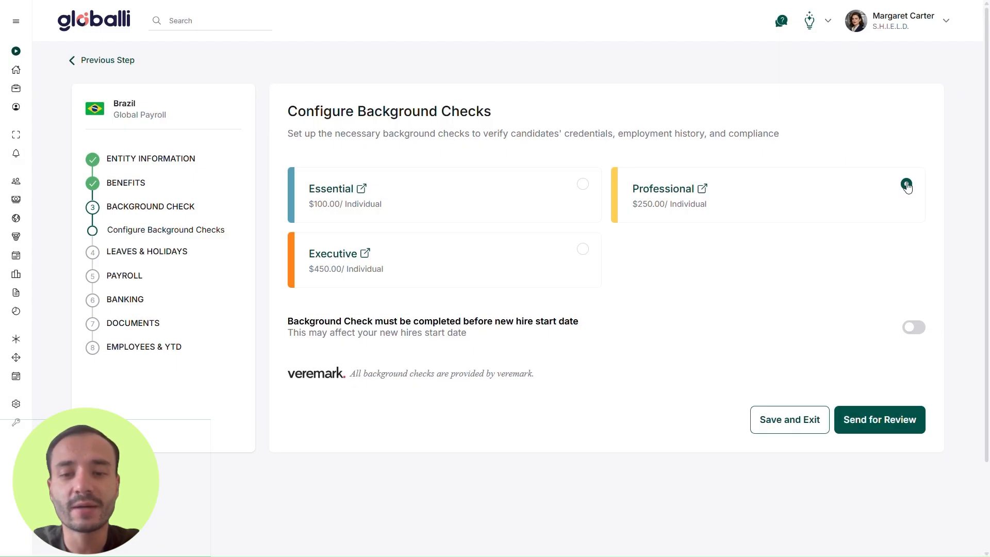
- Select the Professional background check plan, require completion before the new hire start date, and send the configuration for review
{"action": "left_click", "coordinate": [906, 184]}
{"action": "left_click", "coordinate": [905, 184]}
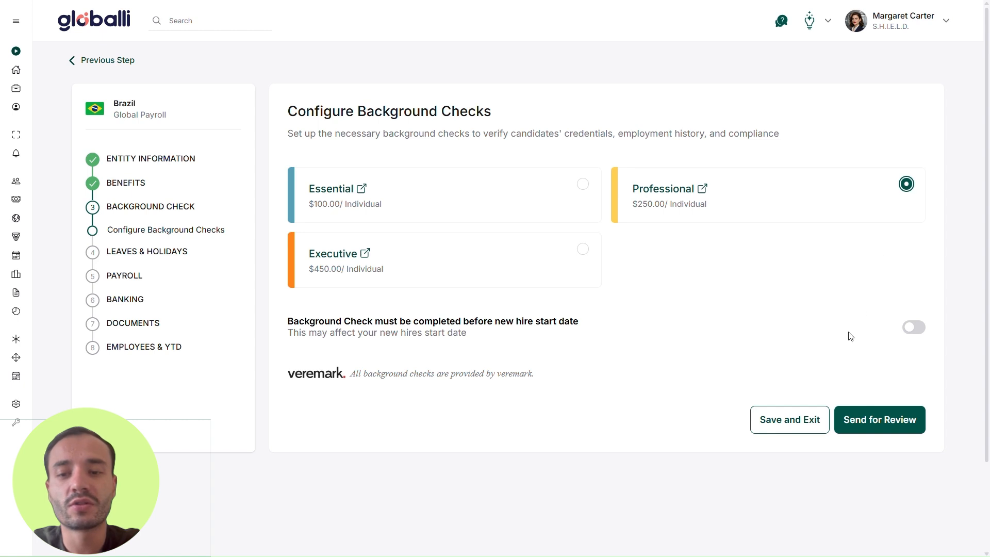
{"action": "left_click", "coordinate": [915, 327]}
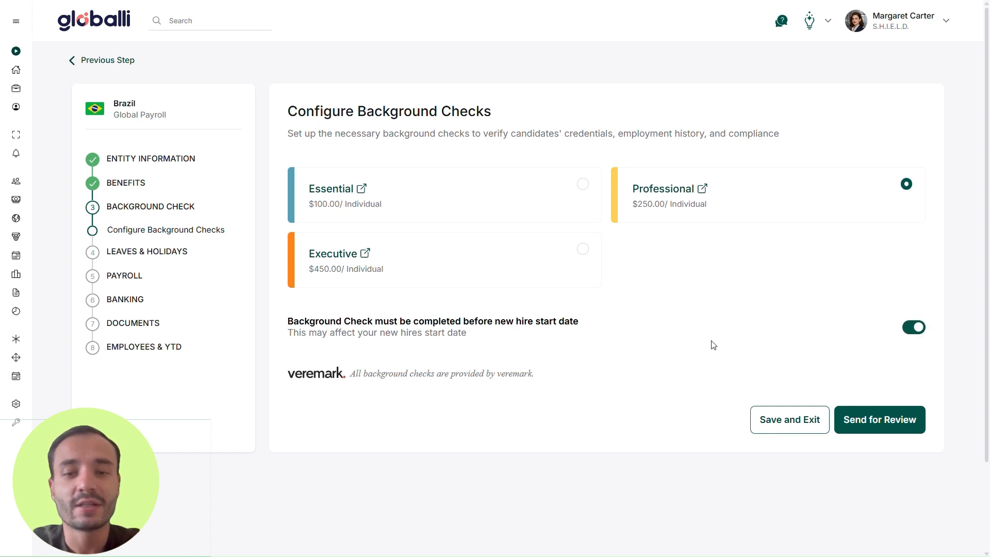
{"action": "left_click", "coordinate": [877, 420]}
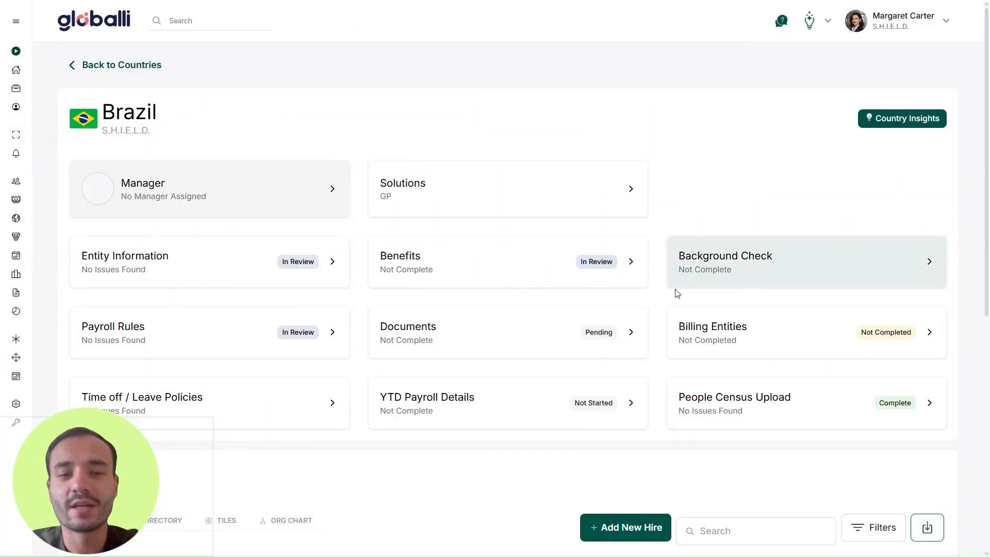
- Start adding a company document in Brazil's Documents section, look at the signature type's options, and select Document for Acknowledgement
{"action": "left_click", "coordinate": [510, 335]}
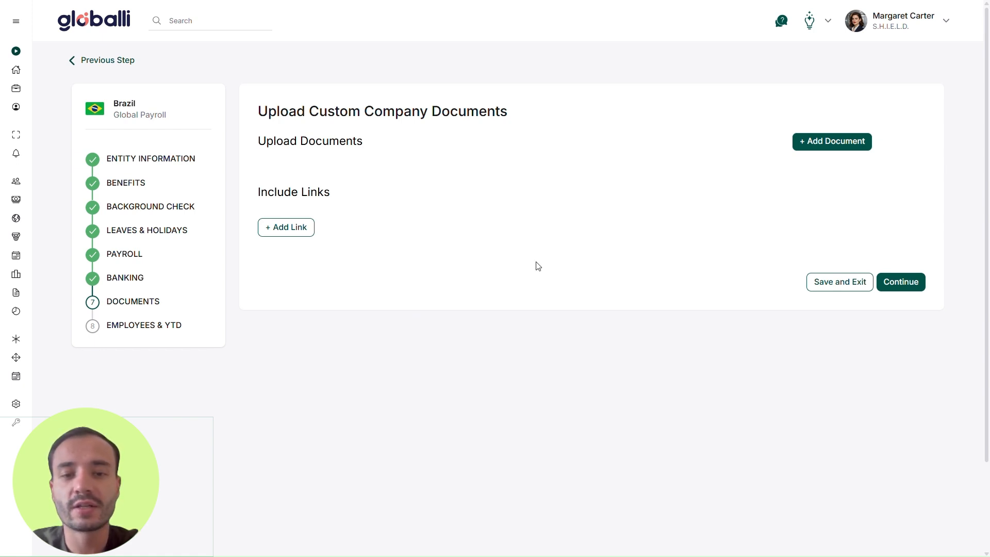
{"action": "left_click", "coordinate": [809, 141]}
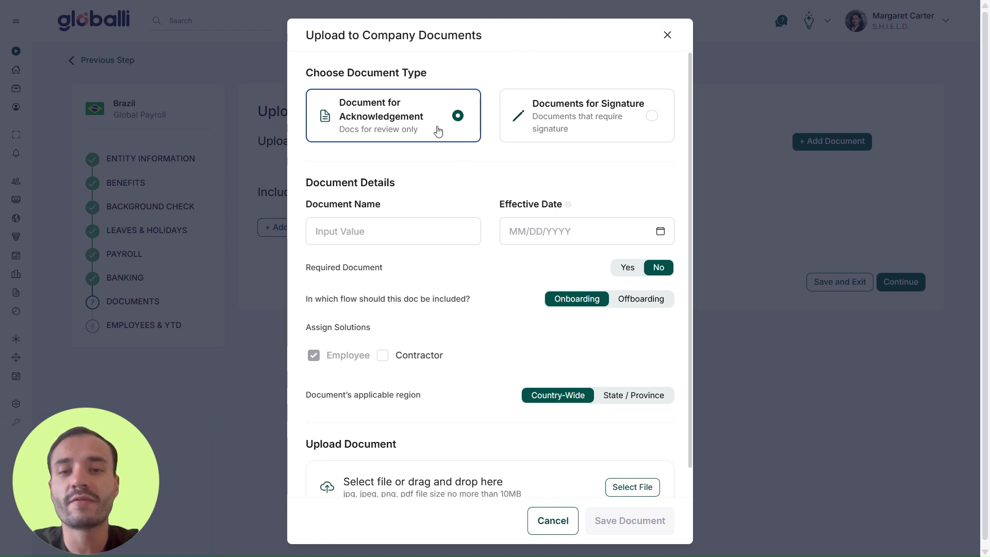
{"action": "left_click", "coordinate": [630, 129]}
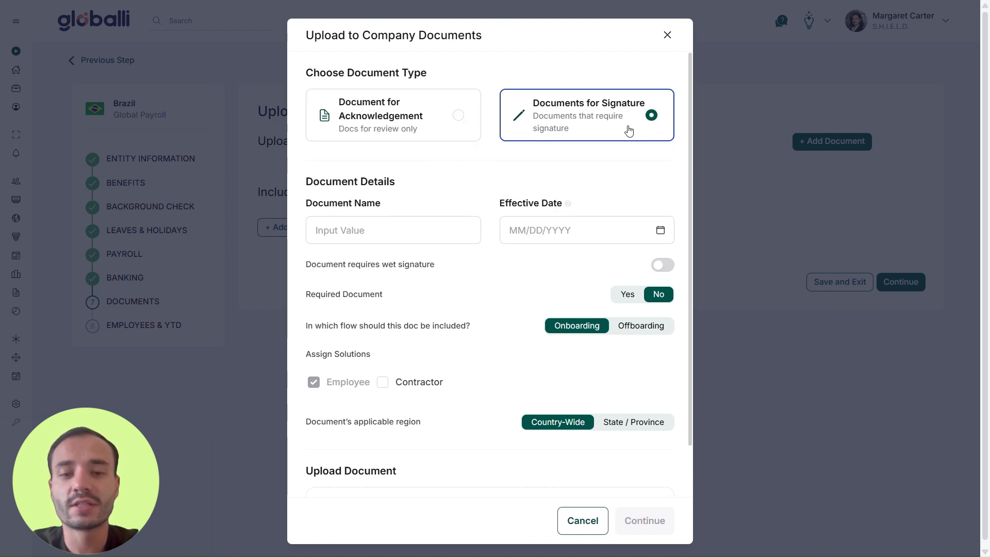
{"action": "left_click", "coordinate": [418, 120]}
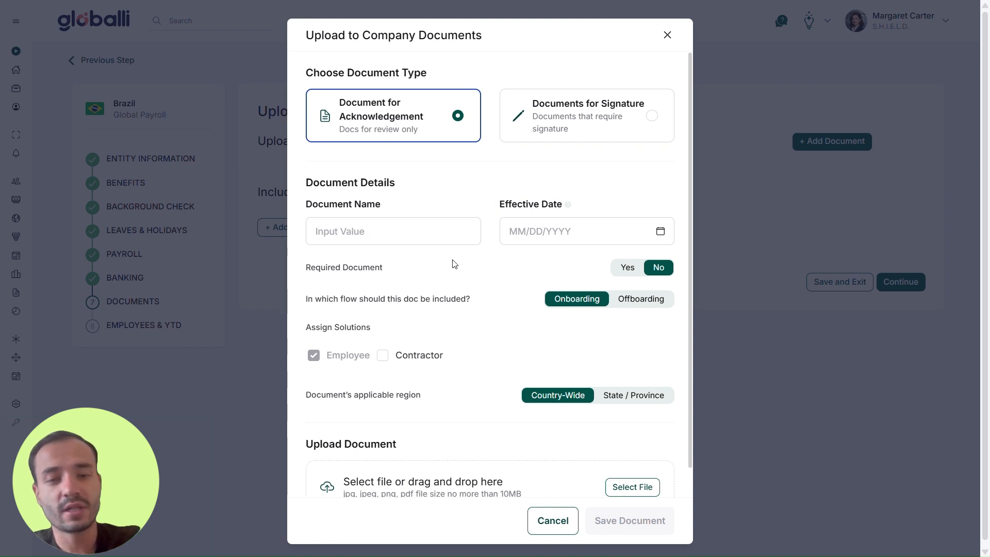
- Name the document "Ciência de Direitos Trabalhistas", set its effective date to 01/01/2026, and mark it as required
{"action": "left_click", "coordinate": [409, 237]}
{"action": "key", "text": "ctrl+v"}
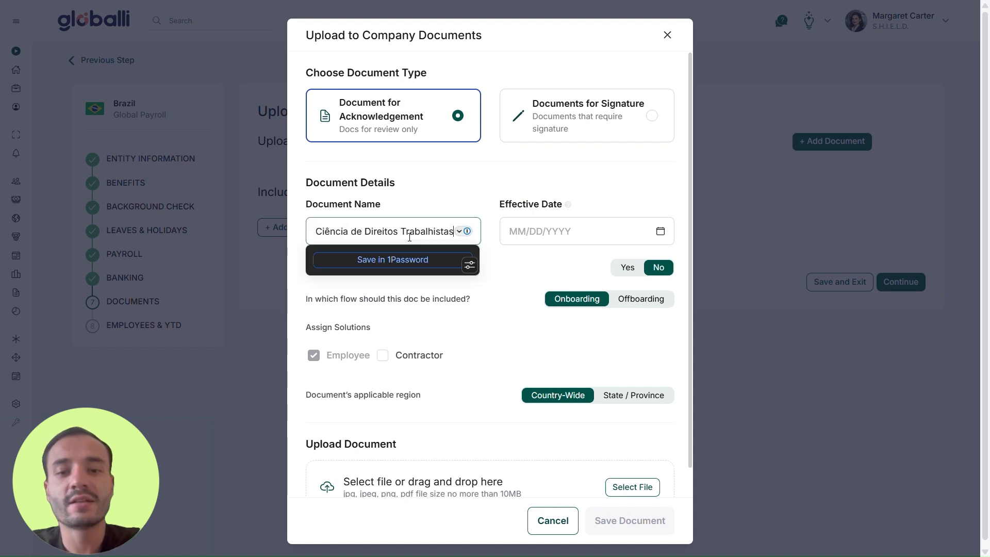
{"action": "left_click", "coordinate": [522, 269]}
{"action": "left_click", "coordinate": [565, 240]}
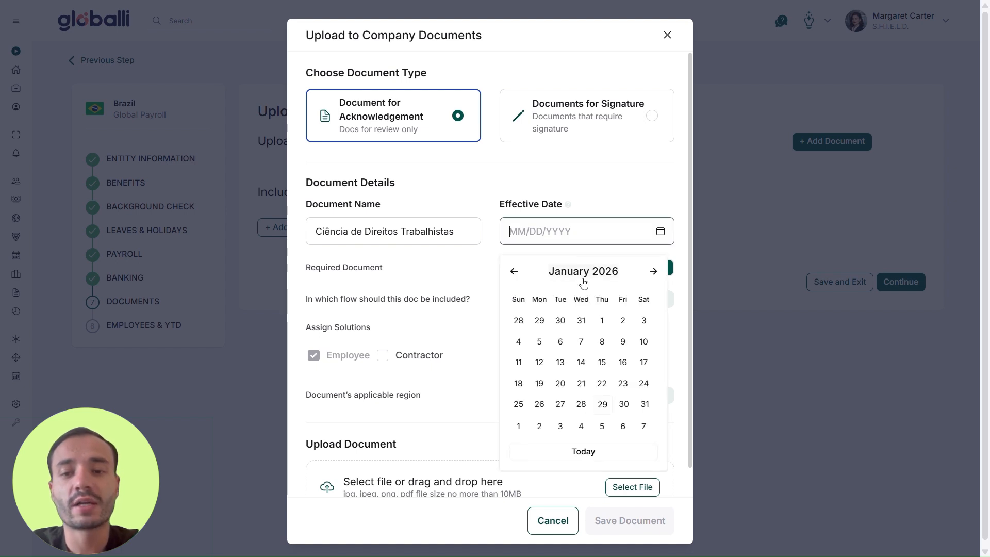
{"action": "left_click", "coordinate": [610, 321]}
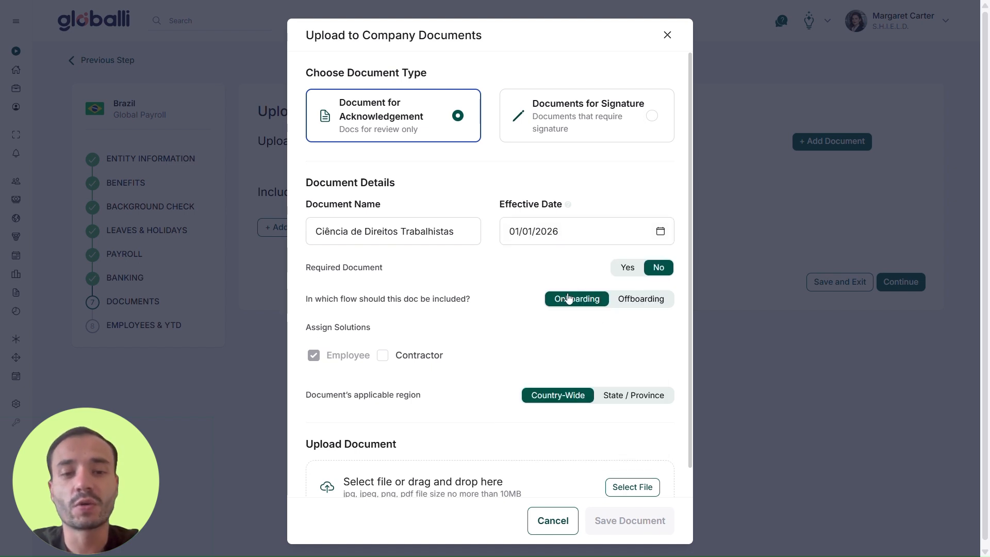
{"action": "left_click", "coordinate": [627, 267]}
{"action": "scroll", "coordinate": [523, 284], "scroll_direction": "down", "scroll_amount": 1}
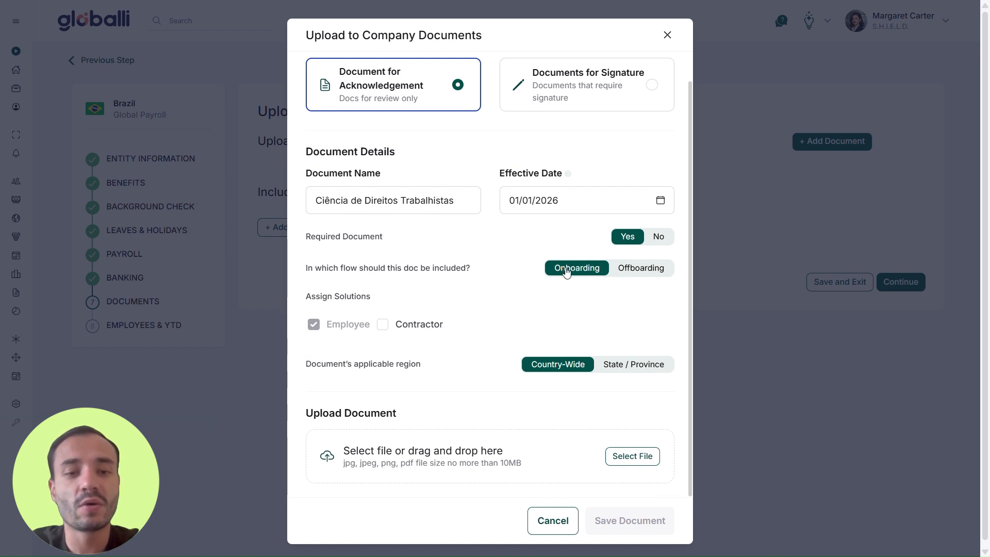
- Try limiting the document's applicable region to State / Province, and return it to Country-Wide
{"action": "scroll", "coordinate": [567, 272], "scroll_direction": "down", "scroll_amount": 1}
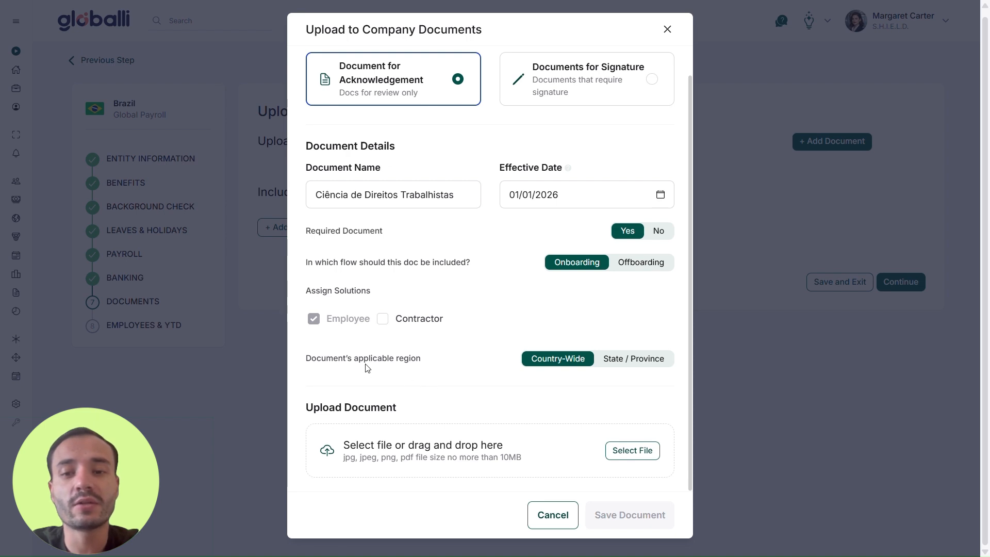
{"action": "left_click", "coordinate": [608, 359]}
{"action": "scroll", "coordinate": [608, 359], "scroll_direction": "down", "scroll_amount": 1}
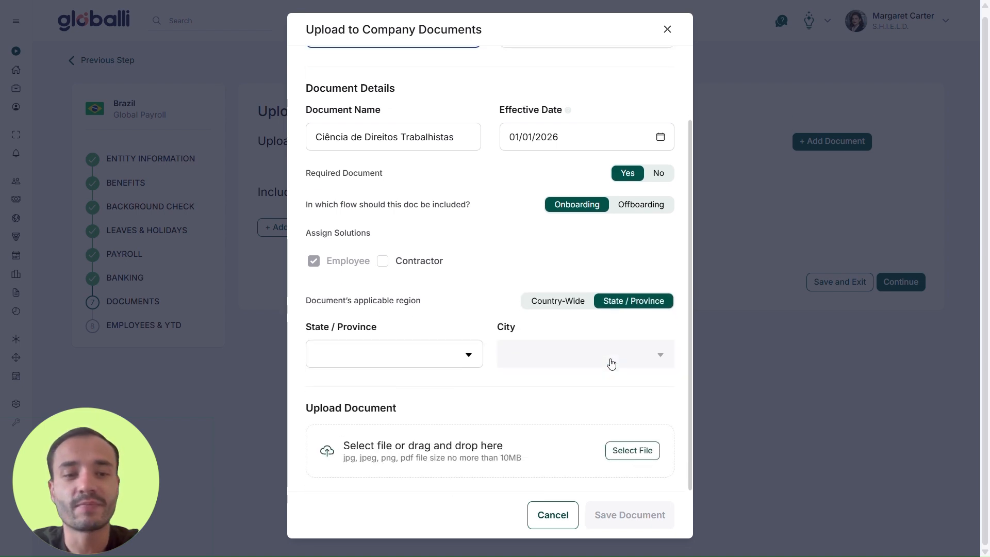
{"action": "left_click", "coordinate": [559, 300]}
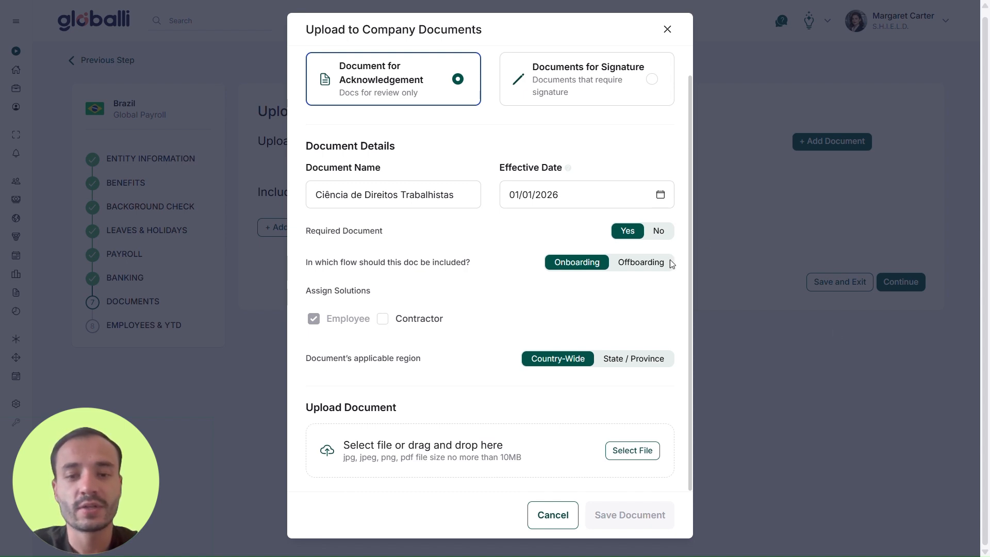
- Attach Documento_de_Ciencia_de_Direitos_Trabalhistas_Brasil_(Employee_Rights_Acknowledgment).pdf to the document entry and save it
{"action": "left_click_drag", "start_coordinate": [669, 259], "coordinate": [539, 450]}
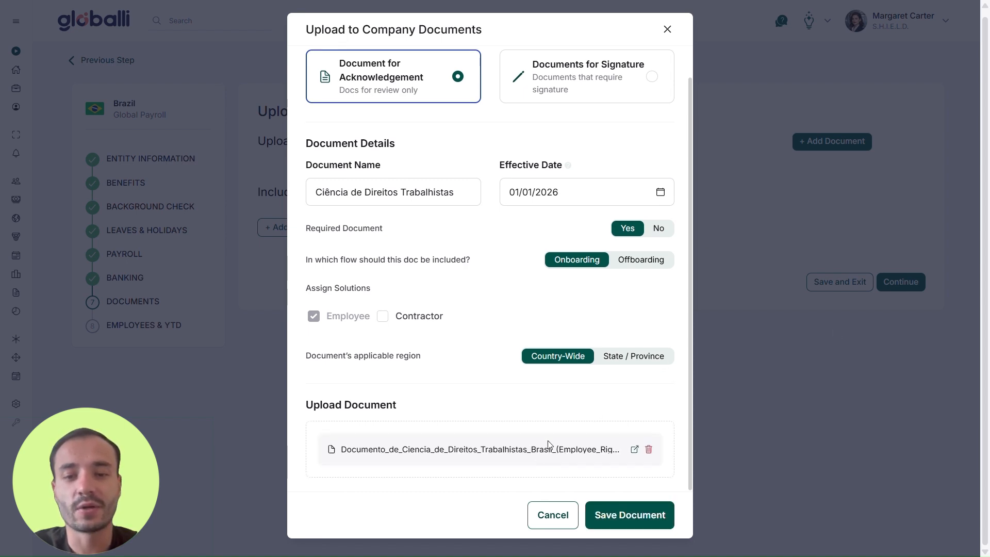
{"action": "left_click", "coordinate": [639, 515]}
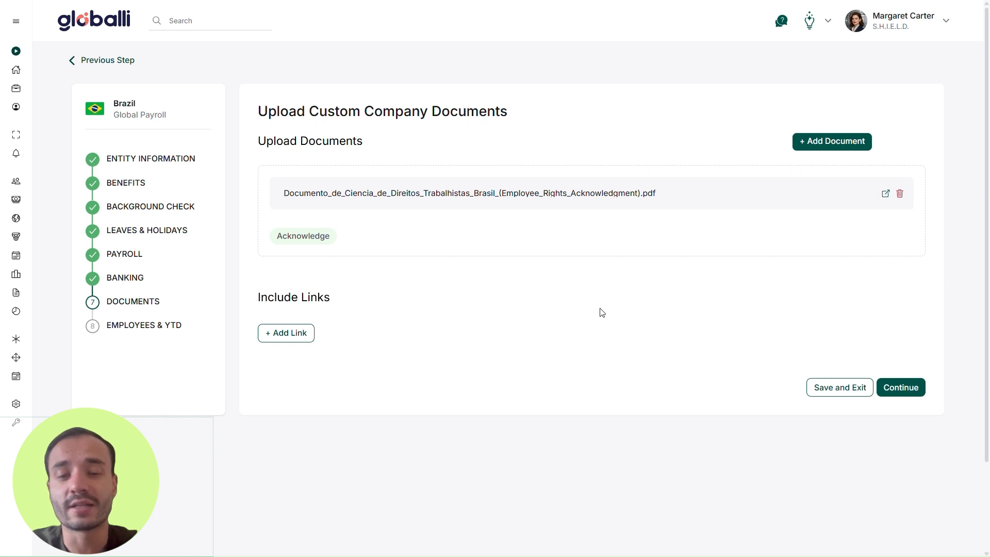
{"action": "left_click", "coordinate": [309, 336]}
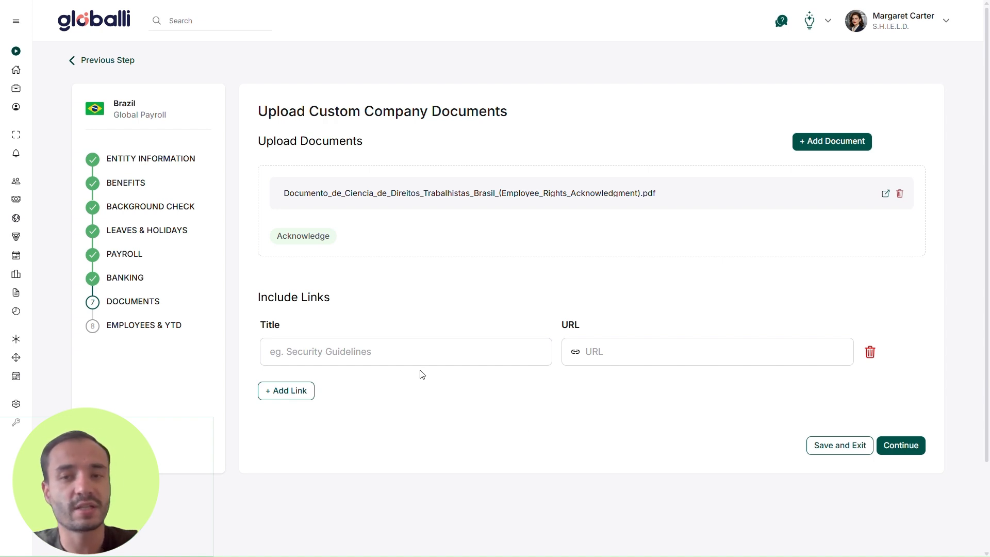
{"action": "left_click", "coordinate": [404, 351]}
{"action": "type", "text": "Ministério do Trabalho e Emprego"}
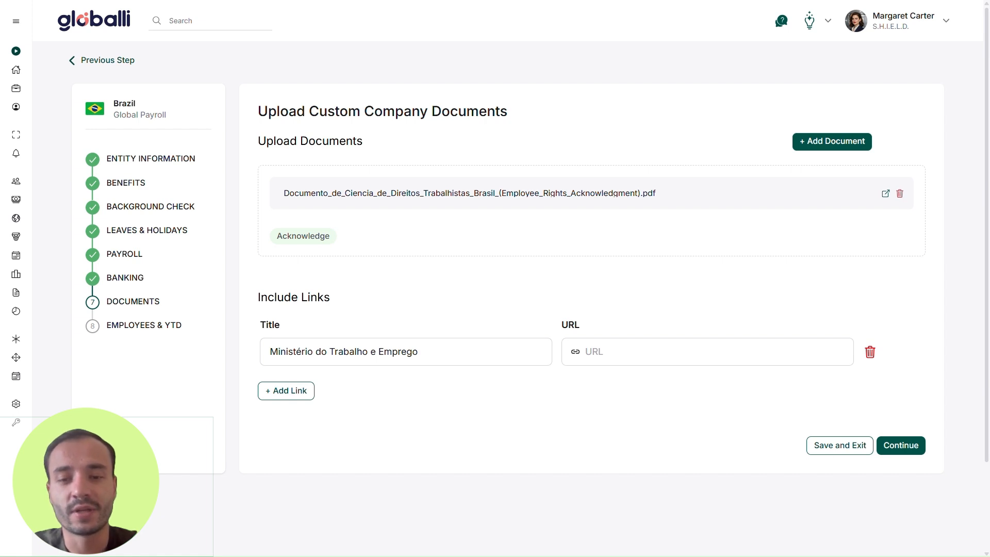
{"action": "left_click", "coordinate": [678, 356]}
{"action": "type", "text": "https://www.gov.br/trabalho-e-emprego"}
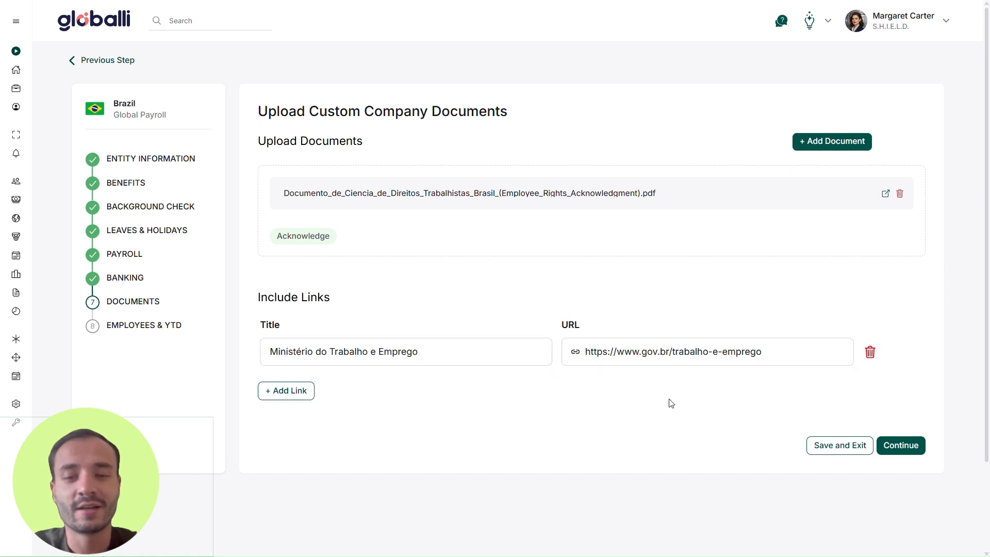
{"action": "left_click", "coordinate": [898, 446]}
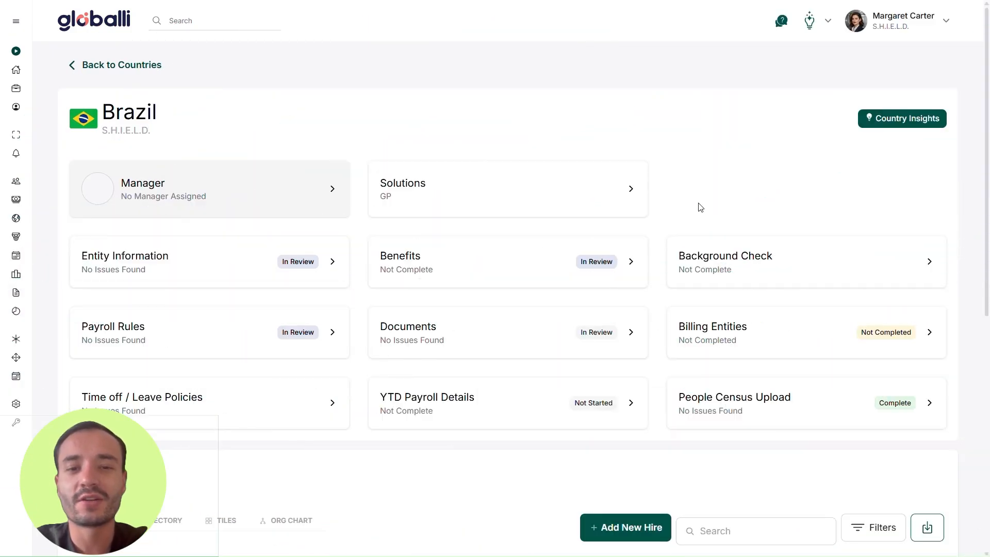
- In Brazil's YTD Payroll Details, indicate that existing employees are joining the platform and upload YTDEmployeesBatchUploadTemplate-BR.csv
{"action": "left_click", "coordinate": [500, 416]}
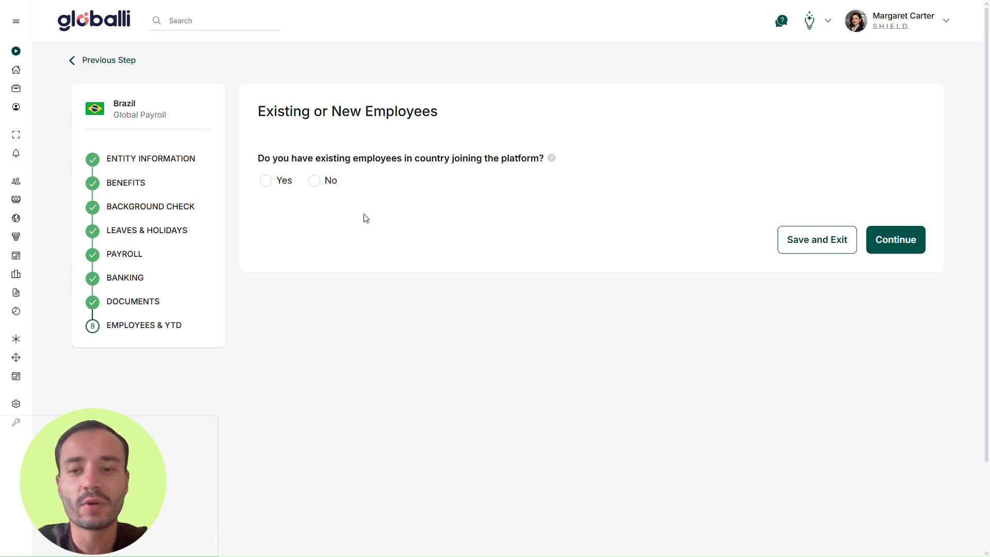
{"action": "left_click", "coordinate": [265, 180]}
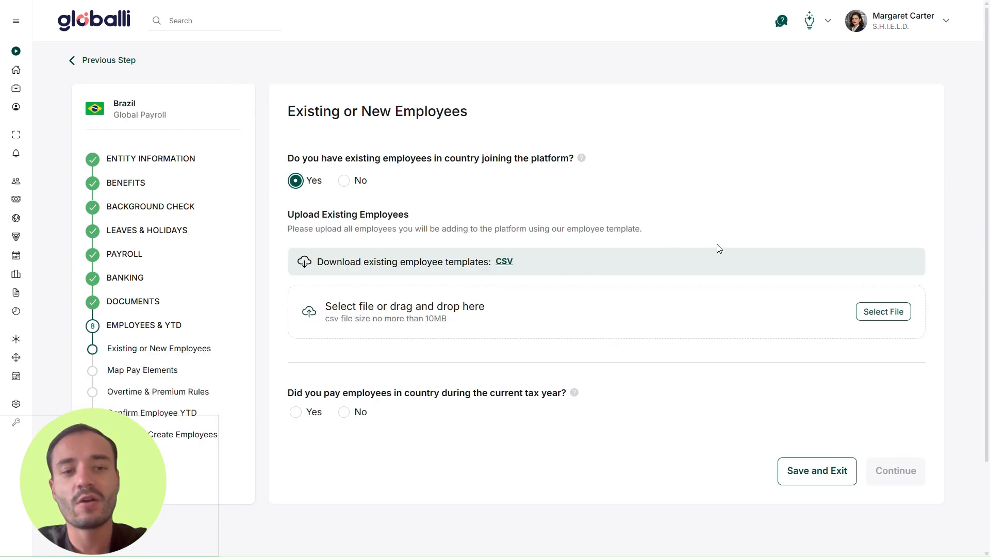
{"action": "left_click_drag", "start_coordinate": [989, 330], "coordinate": [675, 329]}
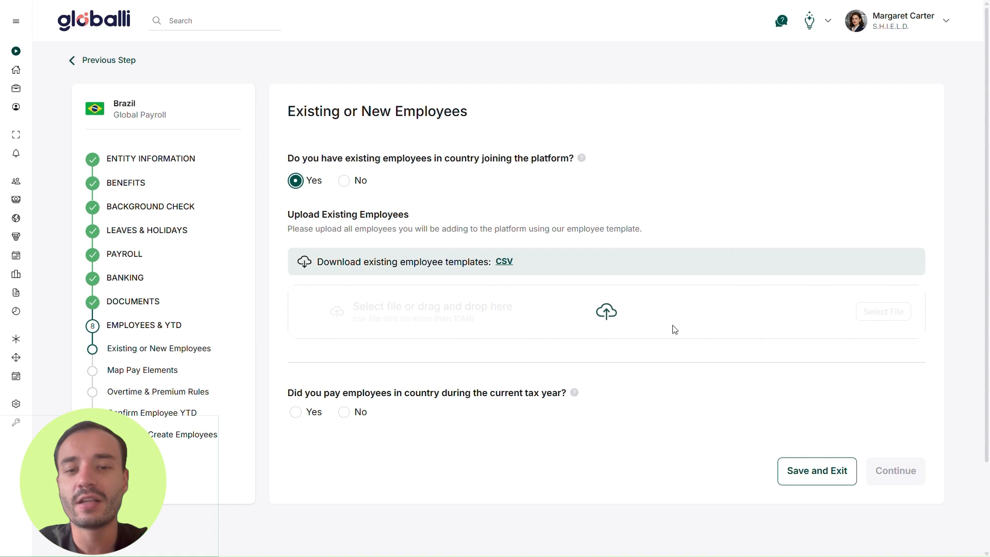
{"action": "left_click_drag", "start_coordinate": [617, 317], "coordinate": [617, 317]}
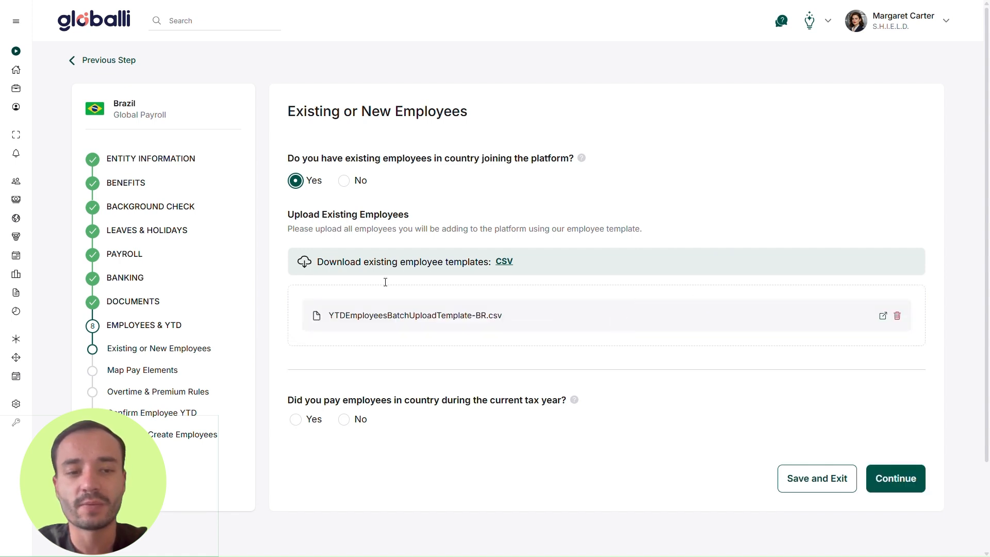
- Answer Yes to having paid employees in the current tax year and upload YTD Payroll Upload-BR-ytd_nov.csv as year-to-date documentation
{"action": "scroll", "coordinate": [606, 343], "scroll_direction": "down", "scroll_amount": 2}
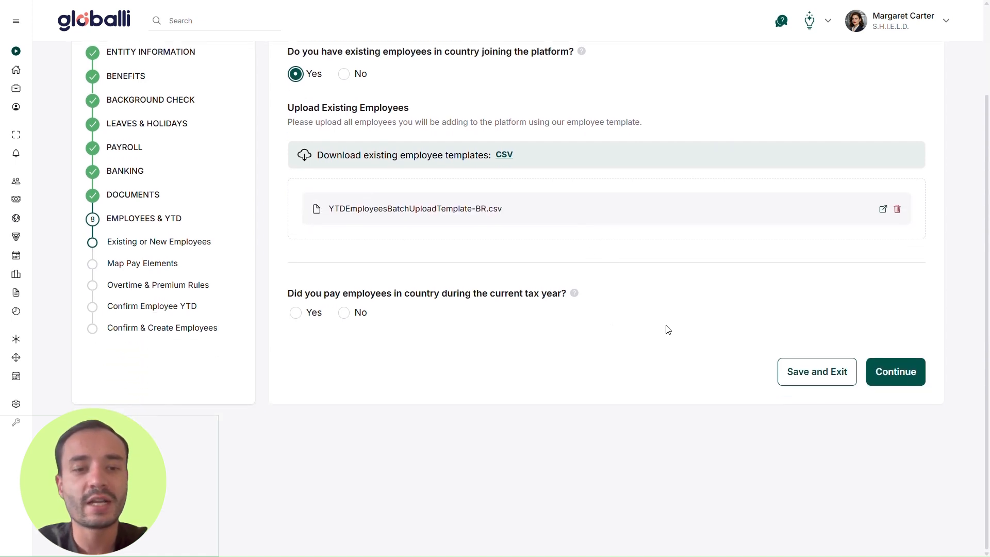
{"action": "left_click", "coordinate": [295, 313]}
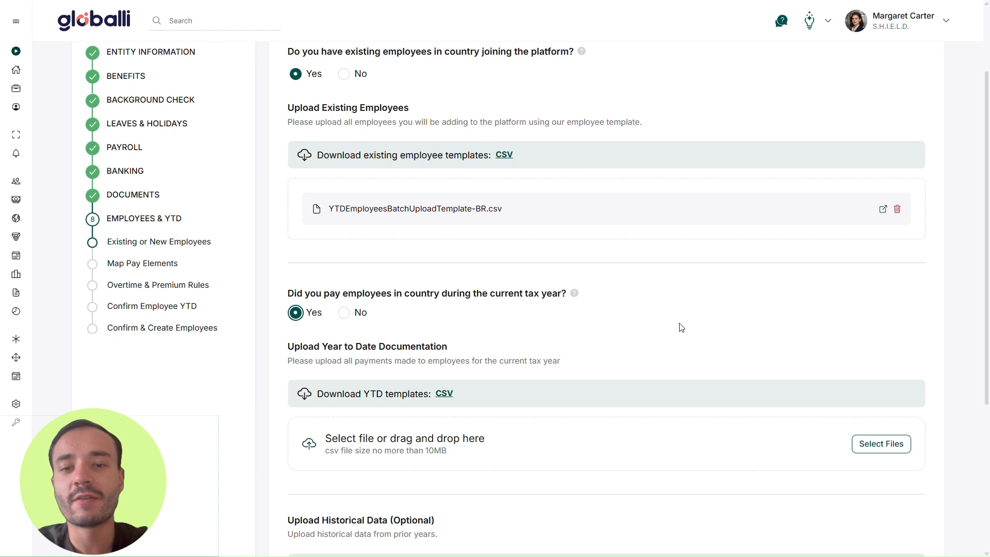
{"action": "scroll", "coordinate": [680, 327], "scroll_direction": "down", "scroll_amount": 1}
{"action": "scroll", "coordinate": [680, 294], "scroll_direction": "down", "scroll_amount": 1}
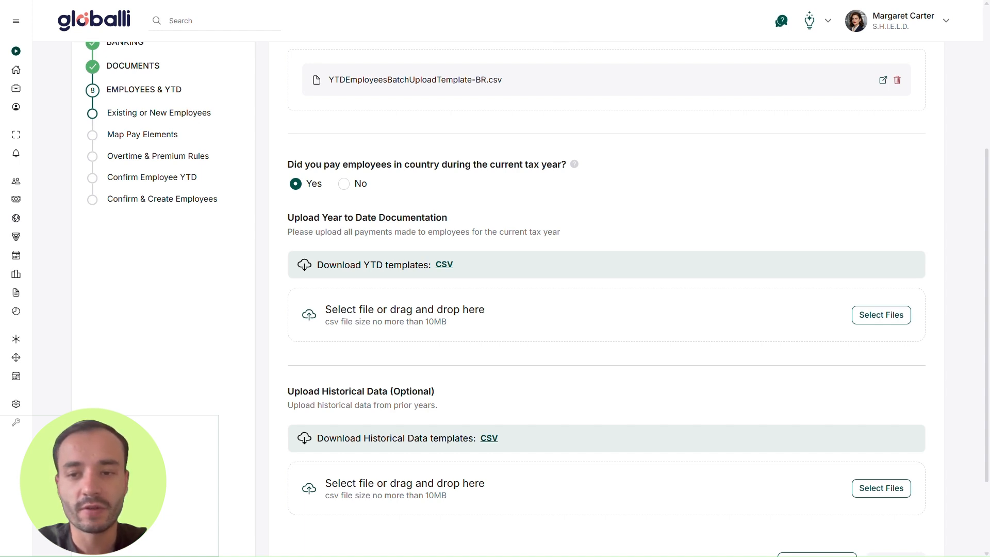
{"action": "left_click_drag", "start_coordinate": [545, 361], "coordinate": [545, 321]}
- Set the November YTD file's pay period to 11/01/2025 - 11/30/2025 and its pay date to 11/25/2025
{"action": "scroll", "coordinate": [545, 321], "scroll_direction": "down", "scroll_amount": 2}
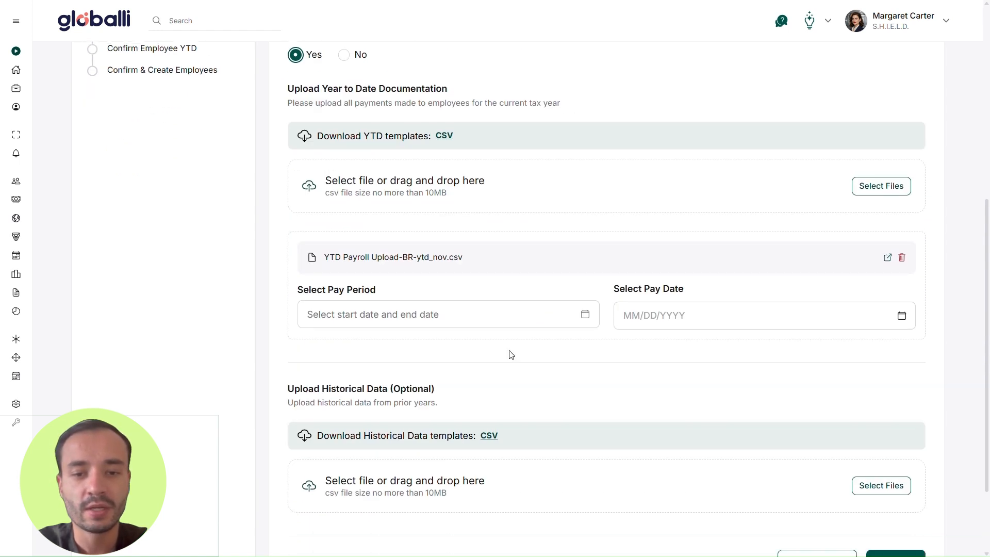
{"action": "left_click", "coordinate": [473, 319]}
{"action": "left_click", "coordinate": [320, 350]}
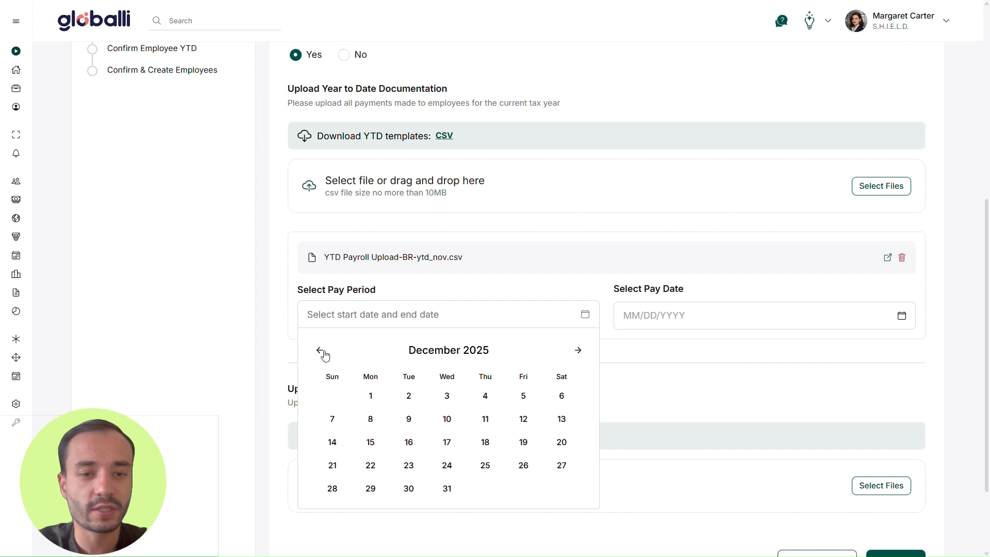
{"action": "left_click", "coordinate": [319, 350]}
{"action": "left_click", "coordinate": [562, 395]}
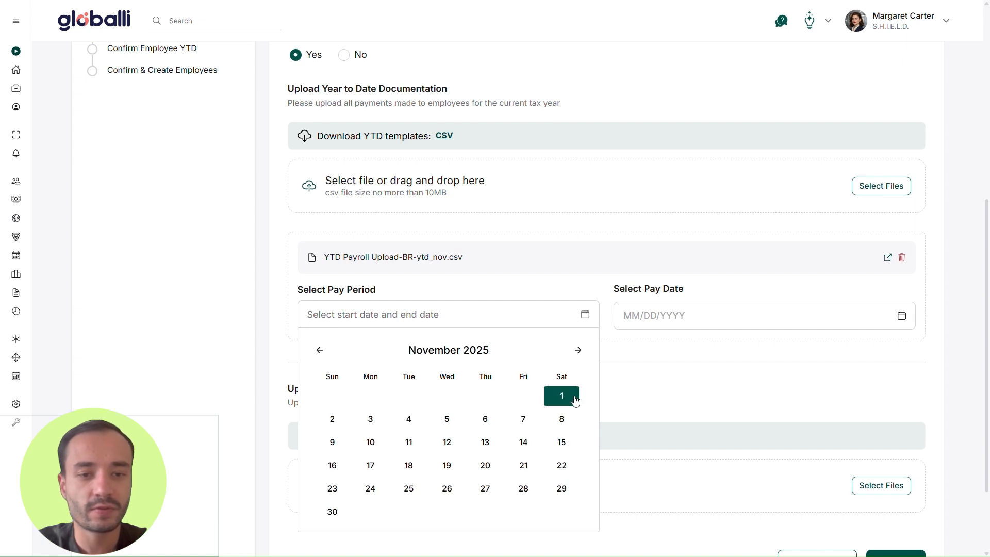
{"action": "left_click", "coordinate": [333, 511]}
{"action": "left_click", "coordinate": [751, 320]}
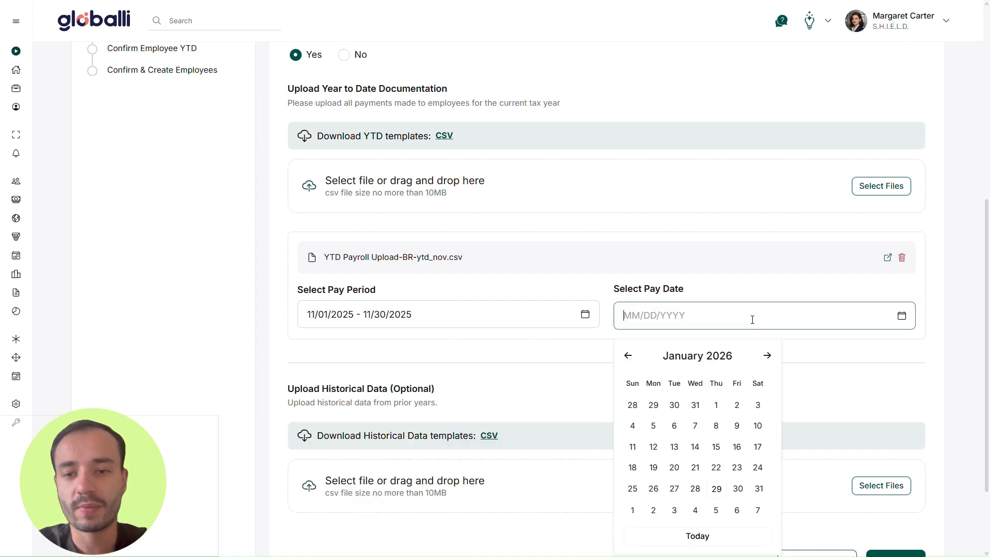
{"action": "left_click", "coordinate": [631, 359]}
{"action": "left_click", "coordinate": [631, 360]}
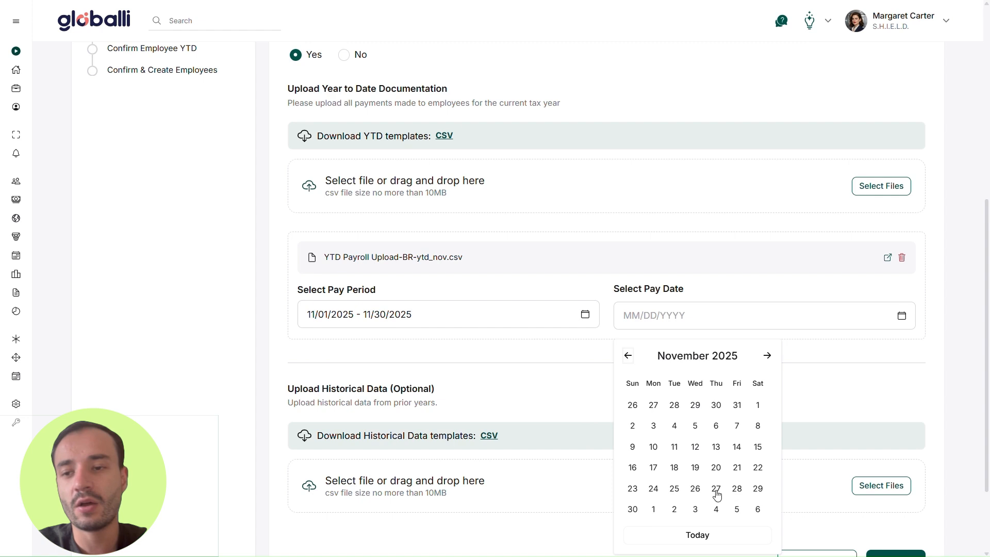
{"action": "left_click", "coordinate": [675, 489]}
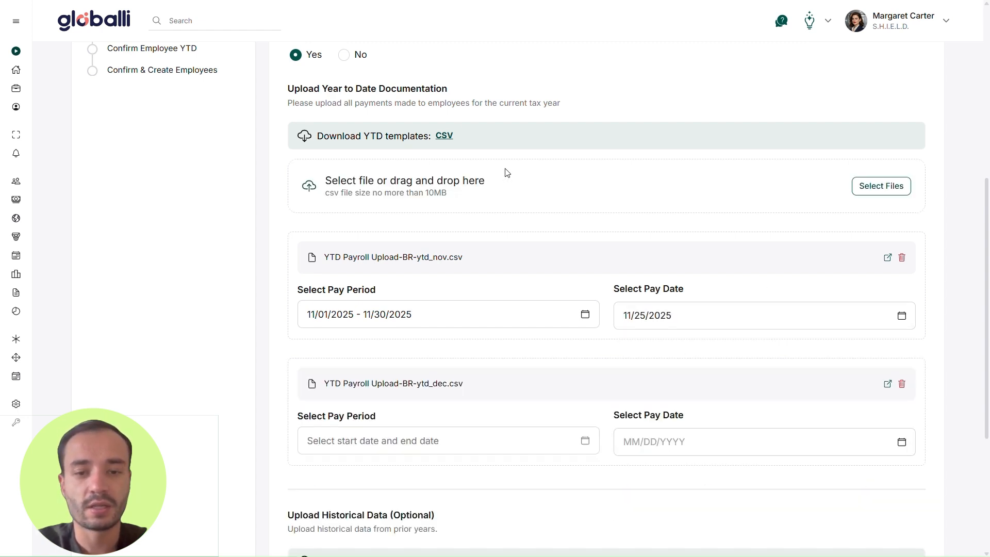
- Set the December YTD file's pay period to 12/01/2025 - 12/31/2025 and its pay date to 12/25/2025, and continue to pay element mapping
{"action": "scroll", "coordinate": [510, 304], "scroll_direction": "down", "scroll_amount": 2}
{"action": "left_click", "coordinate": [479, 379]}
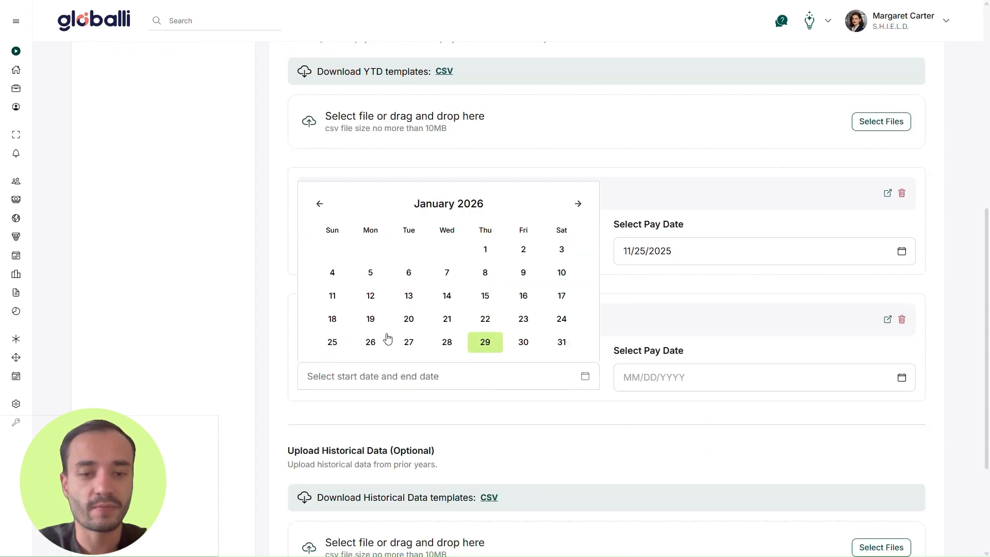
{"action": "left_click", "coordinate": [319, 203]}
{"action": "left_click", "coordinate": [447, 342]}
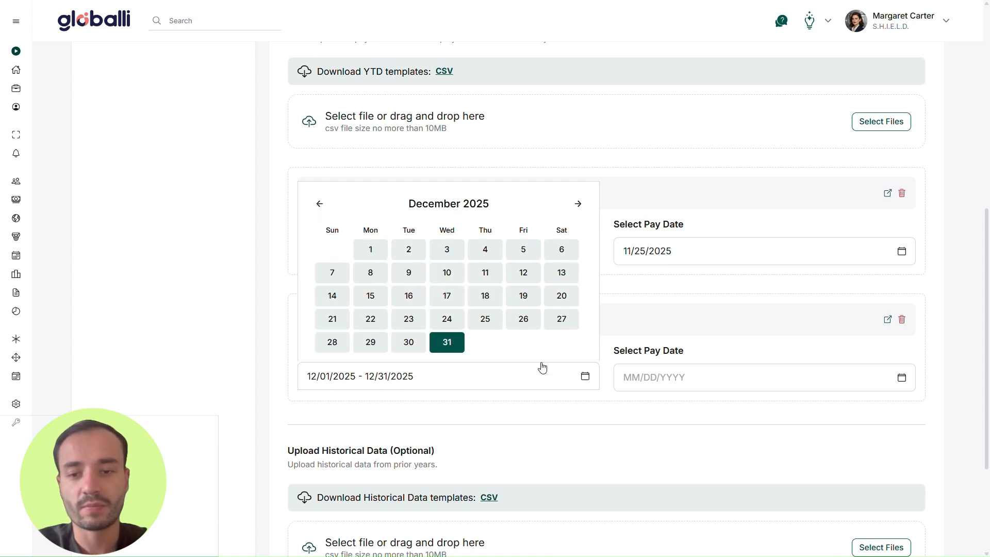
{"action": "left_click", "coordinate": [688, 378]}
{"action": "scroll", "coordinate": [675, 355], "scroll_direction": "down", "scroll_amount": 2}
{"action": "left_click", "coordinate": [634, 290]}
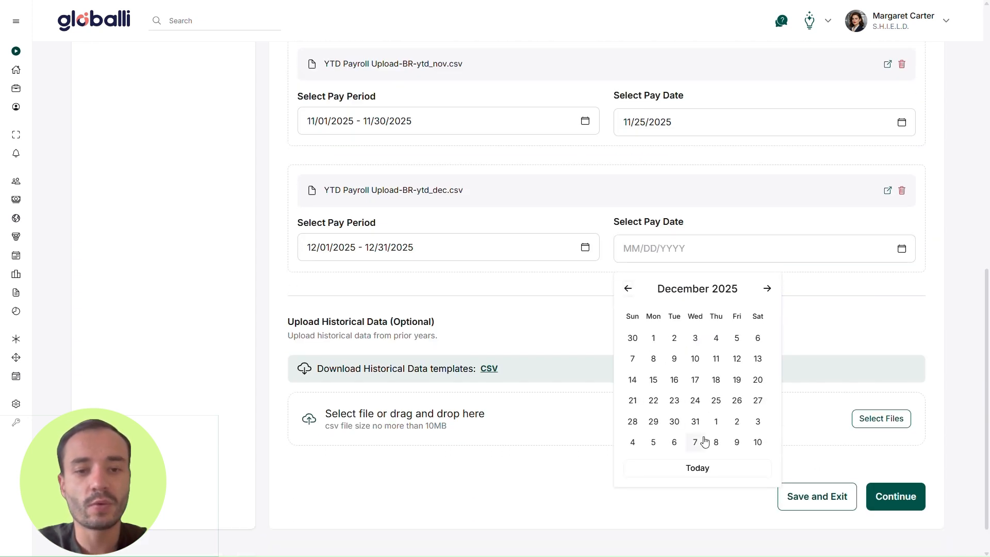
{"action": "left_click", "coordinate": [724, 407]}
{"action": "left_click", "coordinate": [889, 491]}
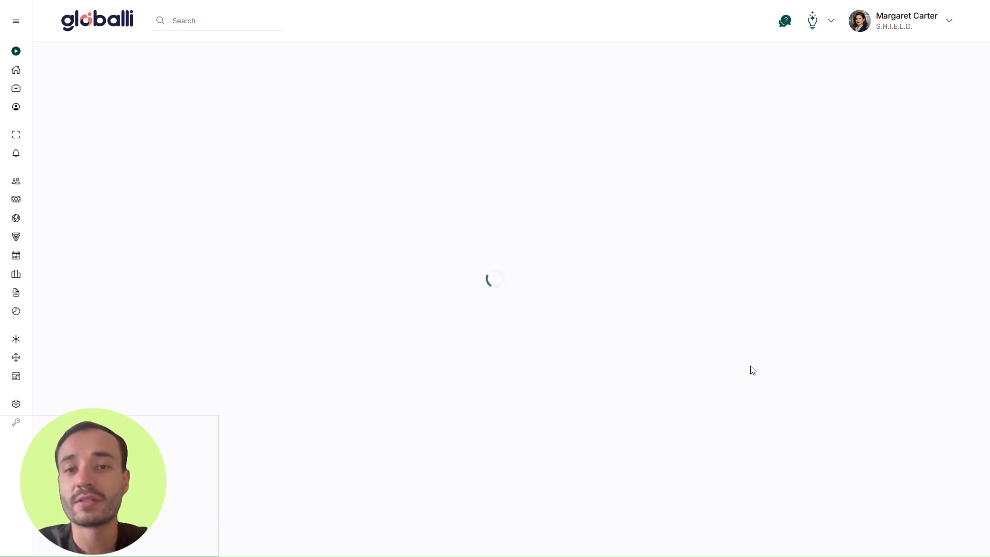
- Map the Monthly Salary pay element to Basic Salary and Variable Incentive to Bonus
{"action": "scroll", "coordinate": [754, 371], "scroll_direction": "down", "scroll_amount": 2}
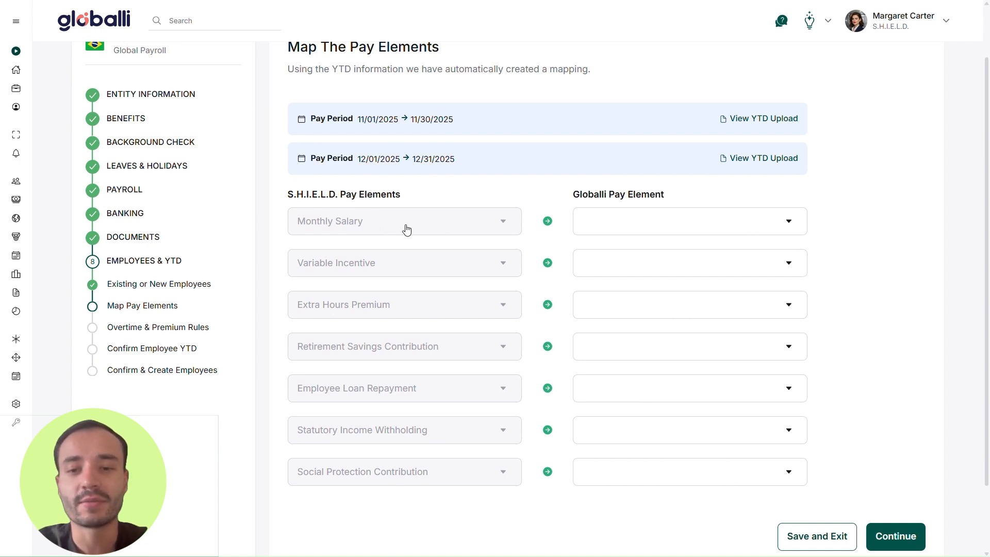
{"action": "left_click", "coordinate": [722, 222]}
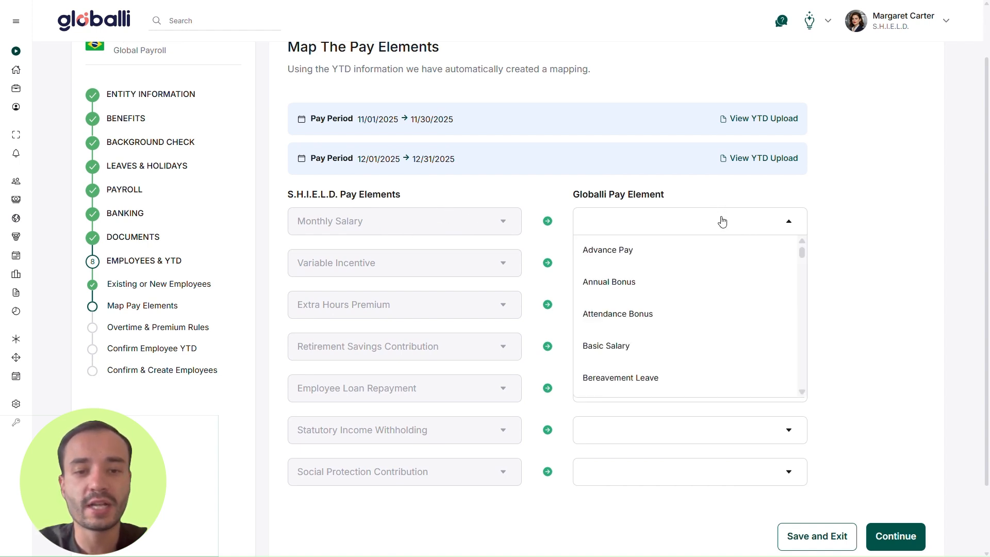
{"action": "left_click", "coordinate": [691, 354]}
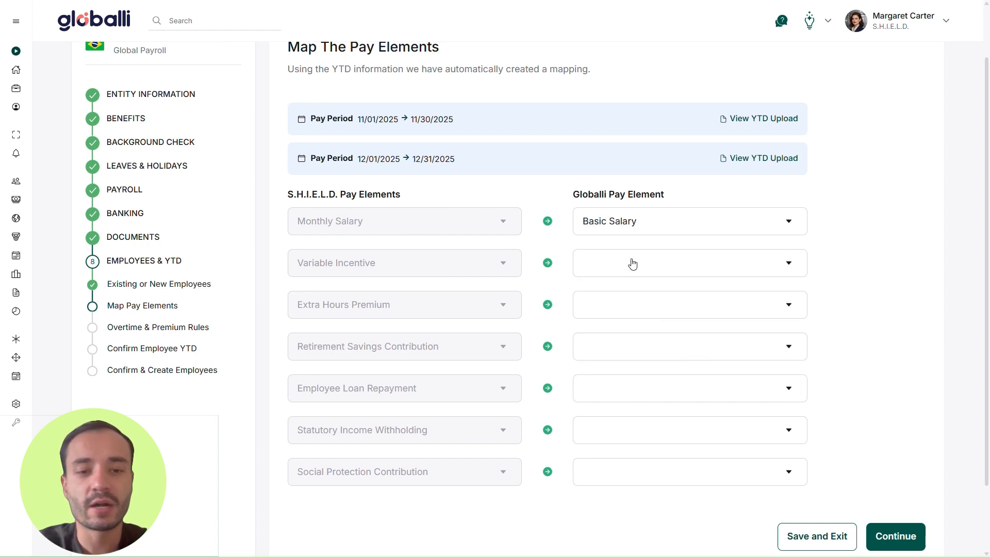
{"action": "left_click", "coordinate": [700, 266]}
{"action": "scroll", "coordinate": [703, 327], "scroll_direction": "down", "scroll_amount": 1}
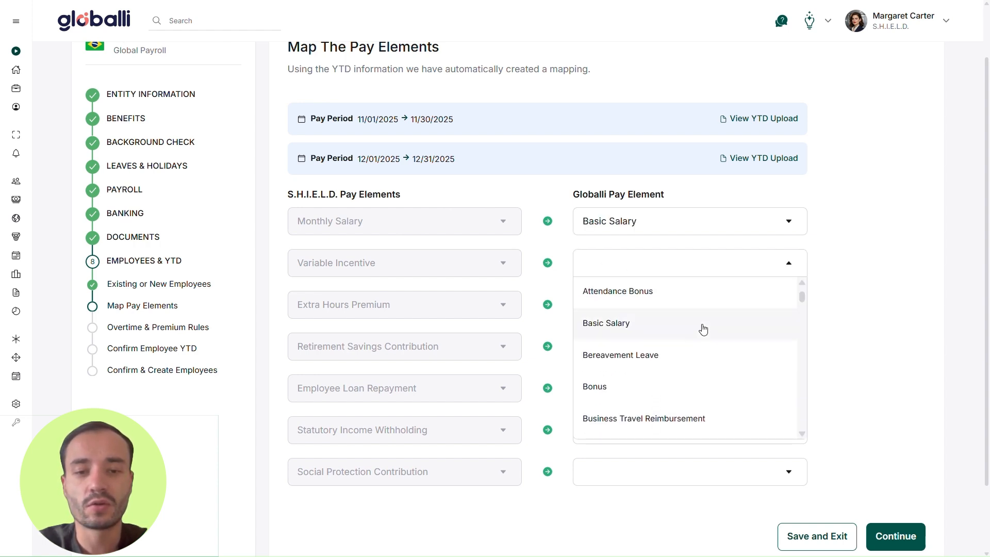
{"action": "left_click", "coordinate": [682, 394]}
- Map the Extra Hours Premium pay element to Overtime Pay
{"action": "scroll", "coordinate": [466, 339], "scroll_direction": "down", "scroll_amount": 1}
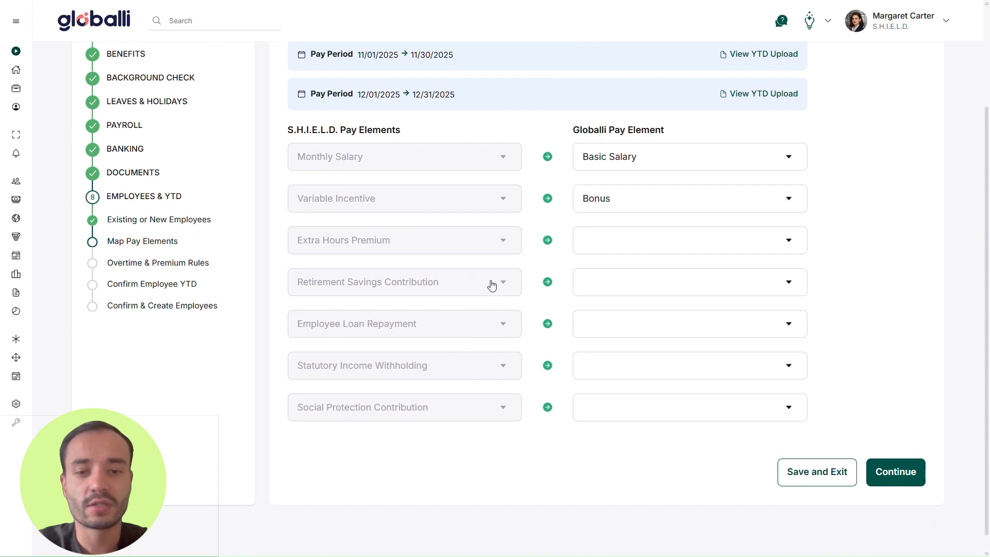
{"action": "left_click", "coordinate": [633, 246]}
{"action": "left_click_drag", "start_coordinate": [802, 273], "coordinate": [802, 347]}
{"action": "scroll", "coordinate": [733, 335], "scroll_direction": "up", "scroll_amount": 4}
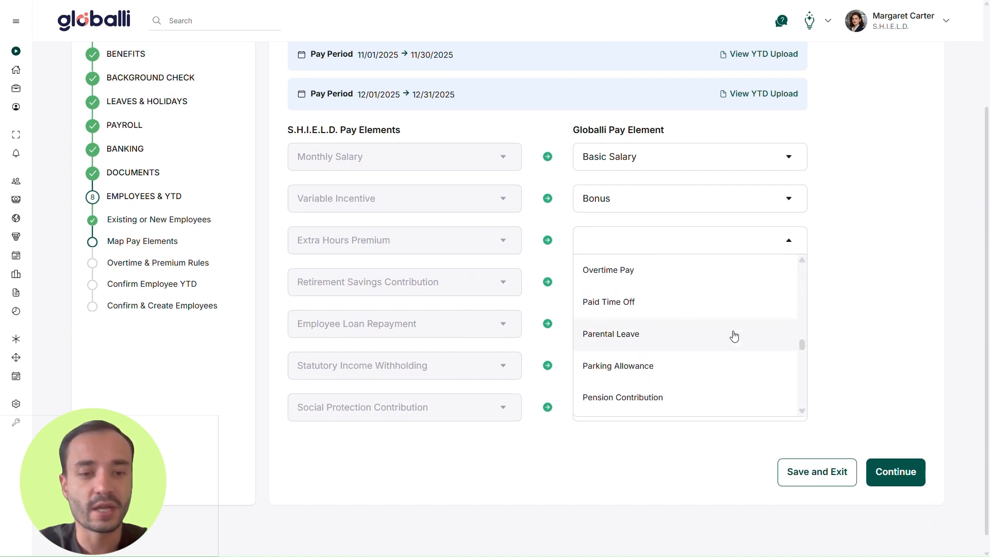
{"action": "left_click", "coordinate": [662, 368]}
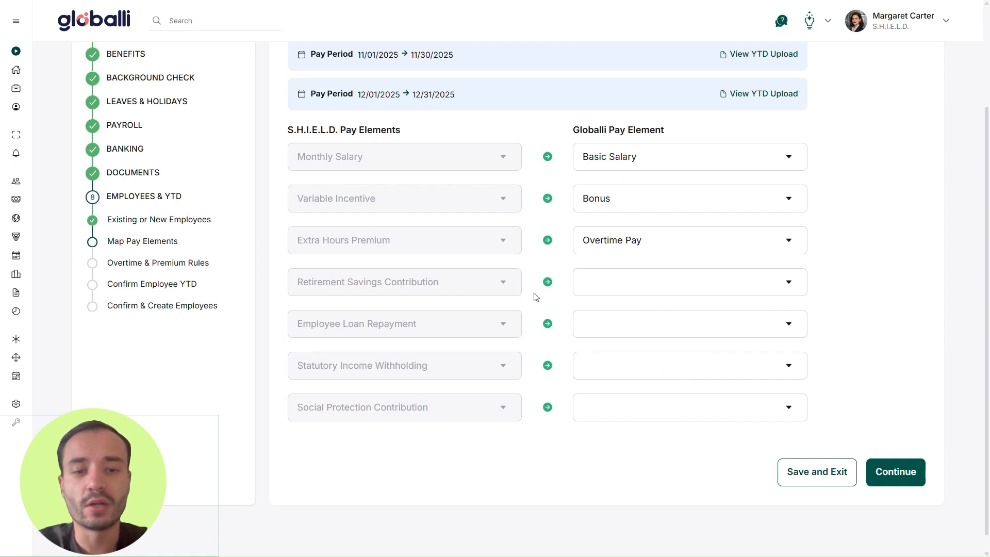
- Map the Employee Loan Repayment pay element to Loan Repayments
{"action": "left_click", "coordinate": [682, 334]}
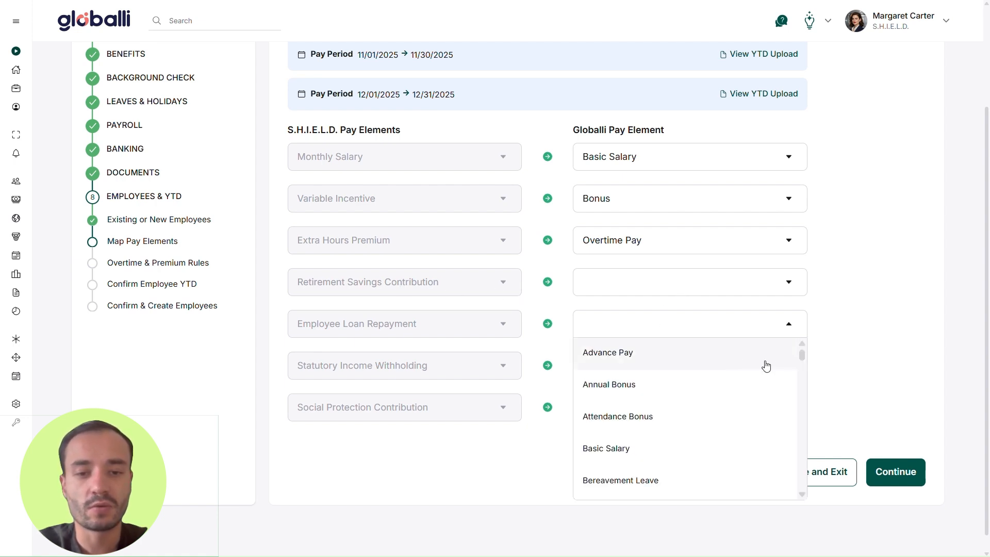
{"action": "left_click_drag", "start_coordinate": [800, 353], "coordinate": [800, 406]}
{"action": "scroll", "coordinate": [685, 413], "scroll_direction": "down", "scroll_amount": 2}
{"action": "left_click", "coordinate": [671, 400]}
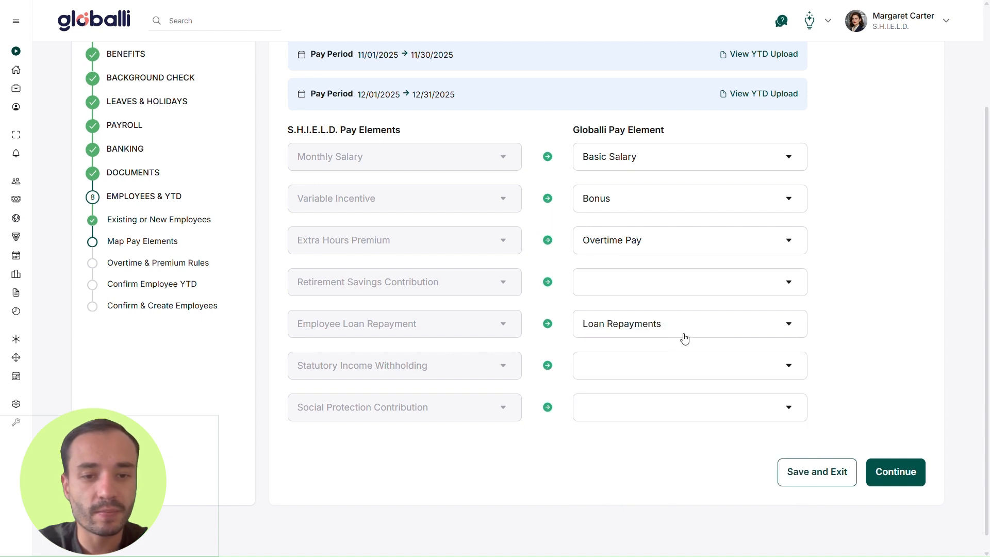
- Map the Retirement Savings Contribution pay element to Pension/Retirement Contributions
{"action": "left_click", "coordinate": [682, 292]}
{"action": "left_click_drag", "start_coordinate": [802, 314], "coordinate": [801, 408]}
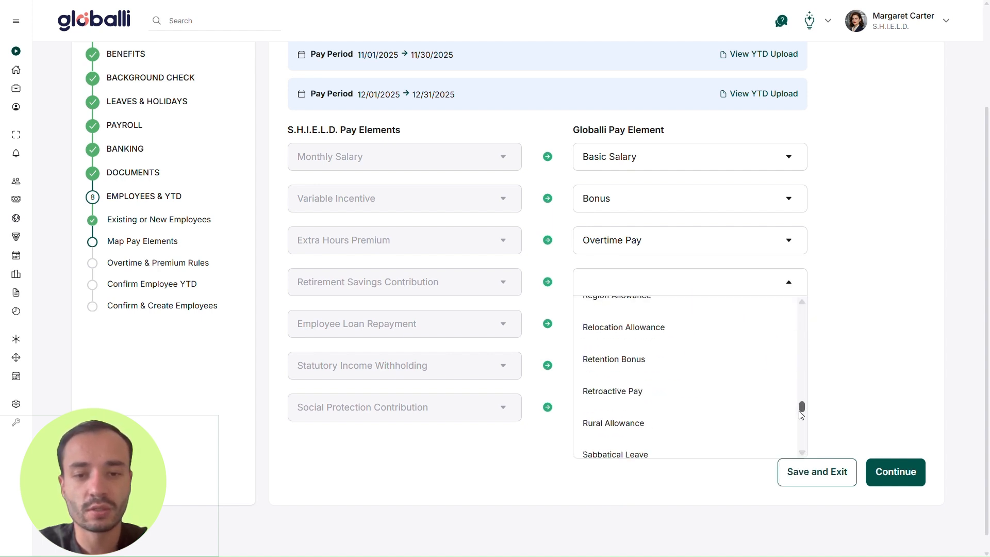
{"action": "scroll", "coordinate": [716, 394], "scroll_direction": "up", "scroll_amount": 2}
{"action": "scroll", "coordinate": [717, 393], "scroll_direction": "up", "scroll_amount": 5}
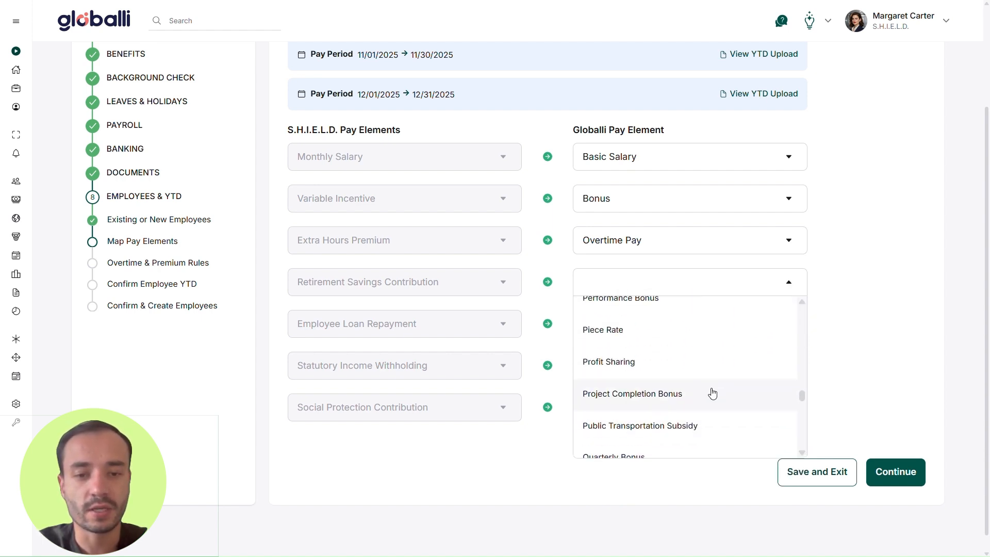
{"action": "scroll", "coordinate": [711, 394], "scroll_direction": "up", "scroll_amount": 4}
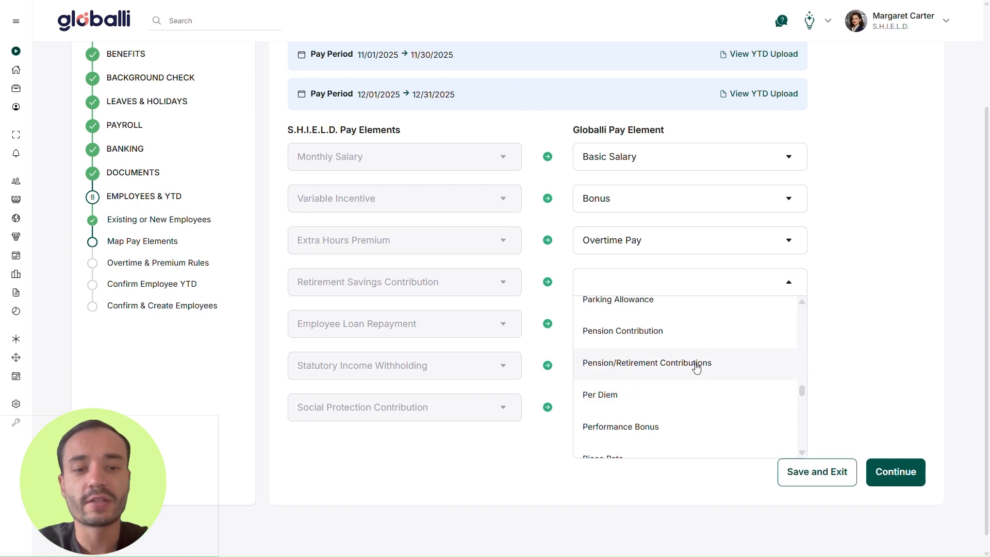
{"action": "left_click", "coordinate": [697, 362]}
- Map the Statutory Income Withholding pay element to Tax Withholding
{"action": "left_click", "coordinate": [718, 366]}
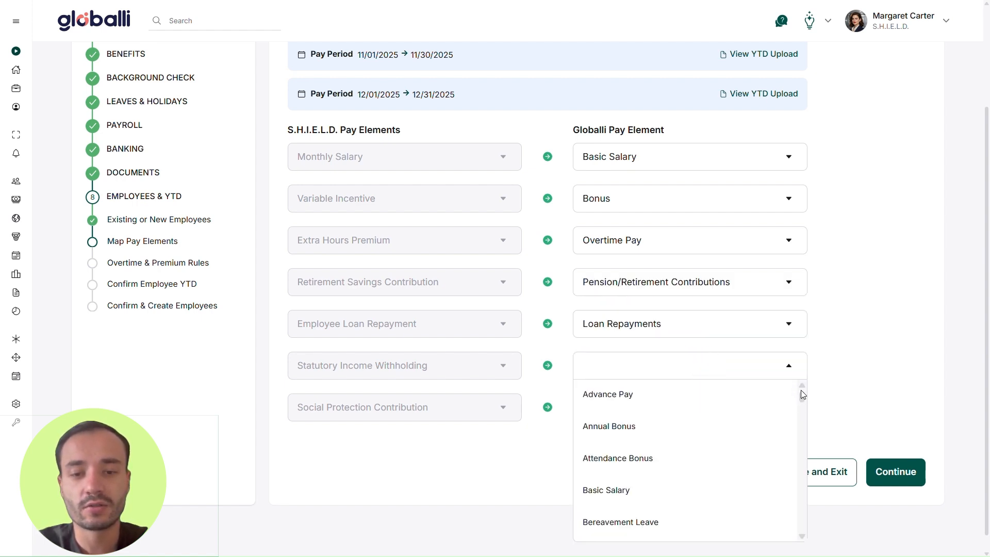
{"action": "left_click_drag", "start_coordinate": [802, 400], "coordinate": [811, 509]}
{"action": "scroll", "coordinate": [806, 508], "scroll_direction": "down", "scroll_amount": 2}
{"action": "left_click", "coordinate": [700, 446]}
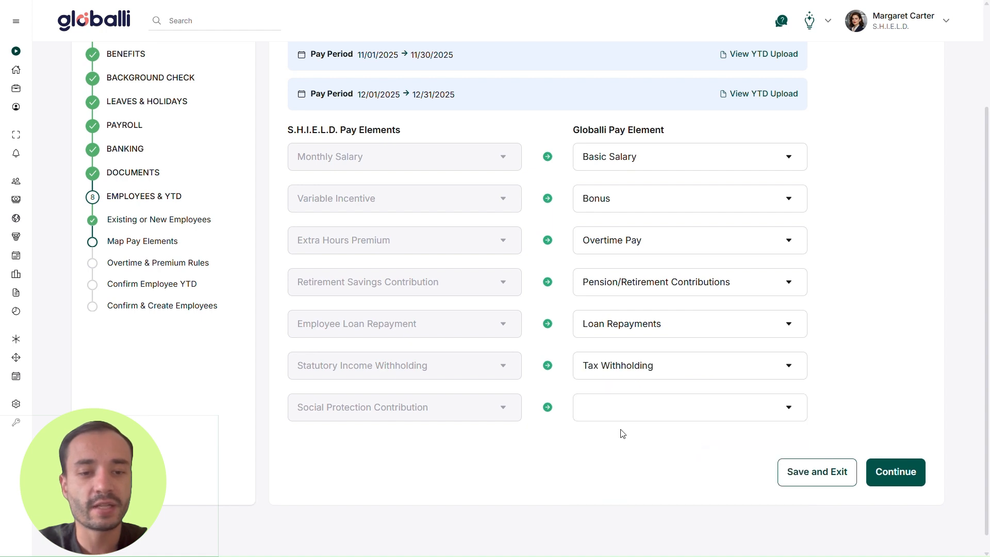
- Map the Social Protection Contribution pay element to Social Security Contribution and continue to the employee YTD confirmation
{"action": "left_click", "coordinate": [657, 410]}
{"action": "left_click_drag", "start_coordinate": [799, 249], "coordinate": [802, 352]}
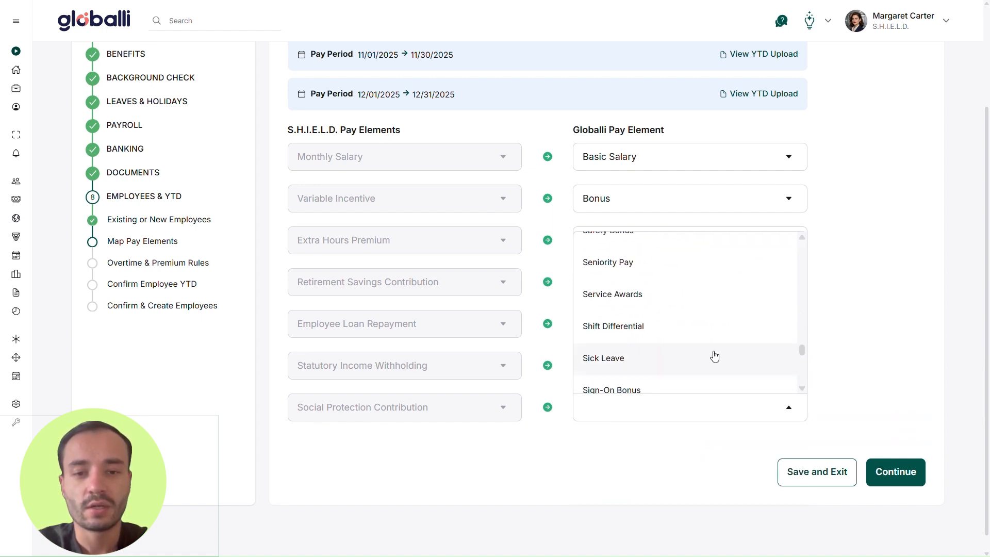
{"action": "scroll", "coordinate": [697, 335], "scroll_direction": "up", "scroll_amount": 2}
{"action": "scroll", "coordinate": [695, 336], "scroll_direction": "up", "scroll_amount": 2}
{"action": "scroll", "coordinate": [693, 337], "scroll_direction": "down", "scroll_amount": 7}
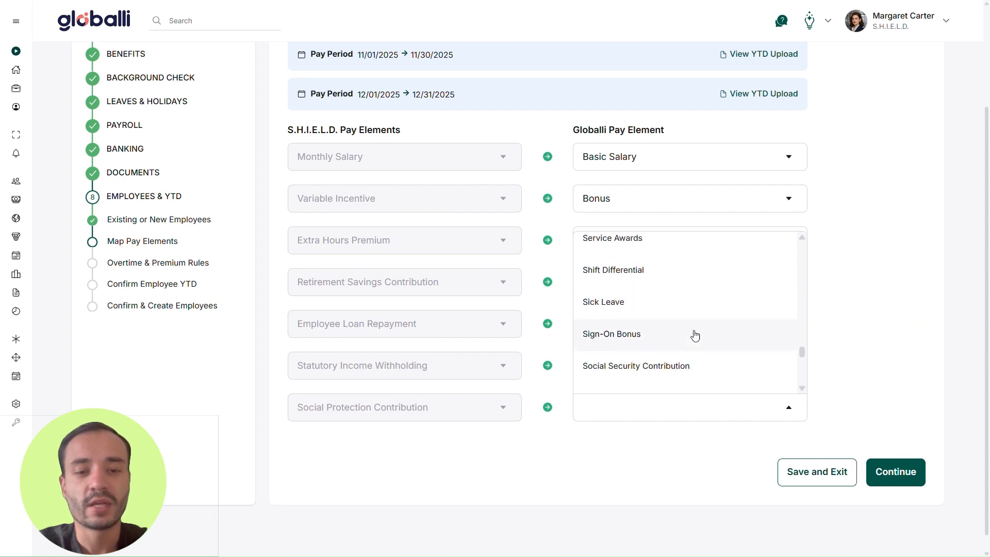
{"action": "scroll", "coordinate": [692, 339], "scroll_direction": "down", "scroll_amount": 1}
{"action": "left_click", "coordinate": [691, 289]}
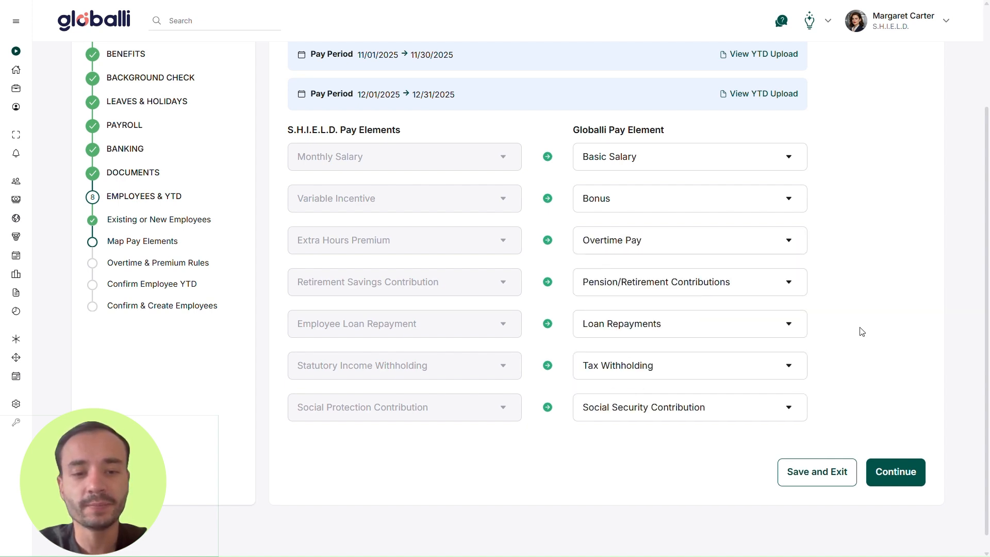
{"action": "left_click", "coordinate": [893, 470]}
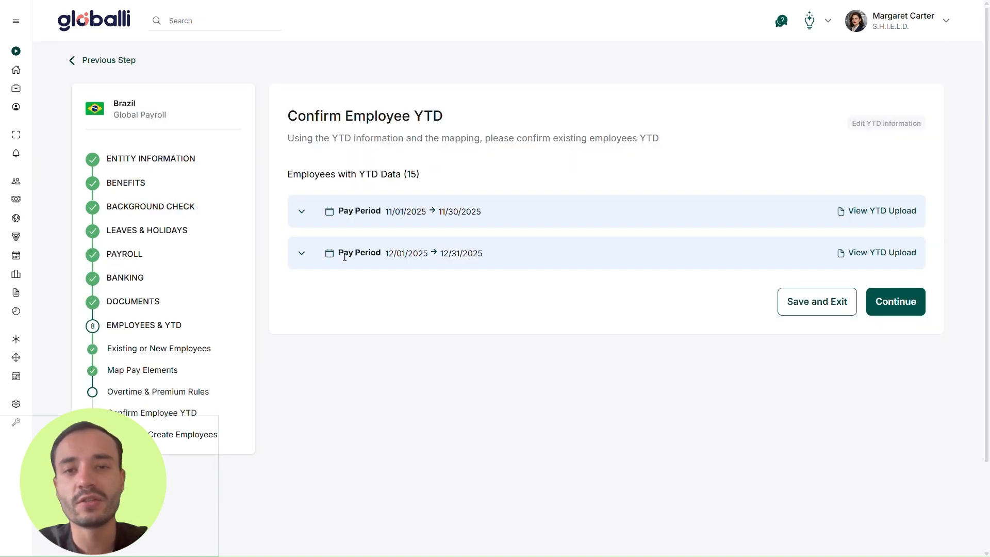
- Inspect the editable YTD information of the first employee in the 12/01/2025 to 12/31/2025 pay period, closing it without changes
{"action": "left_click", "coordinate": [302, 254]}
{"action": "scroll", "coordinate": [309, 268], "scroll_direction": "down", "scroll_amount": 1}
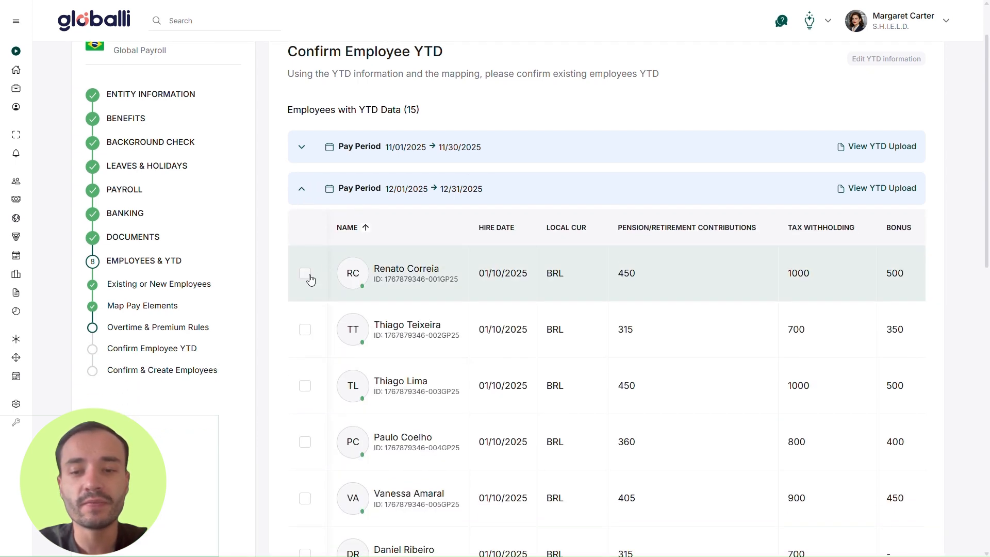
{"action": "left_click", "coordinate": [304, 273]}
{"action": "scroll", "coordinate": [820, 212], "scroll_direction": "up", "scroll_amount": 2}
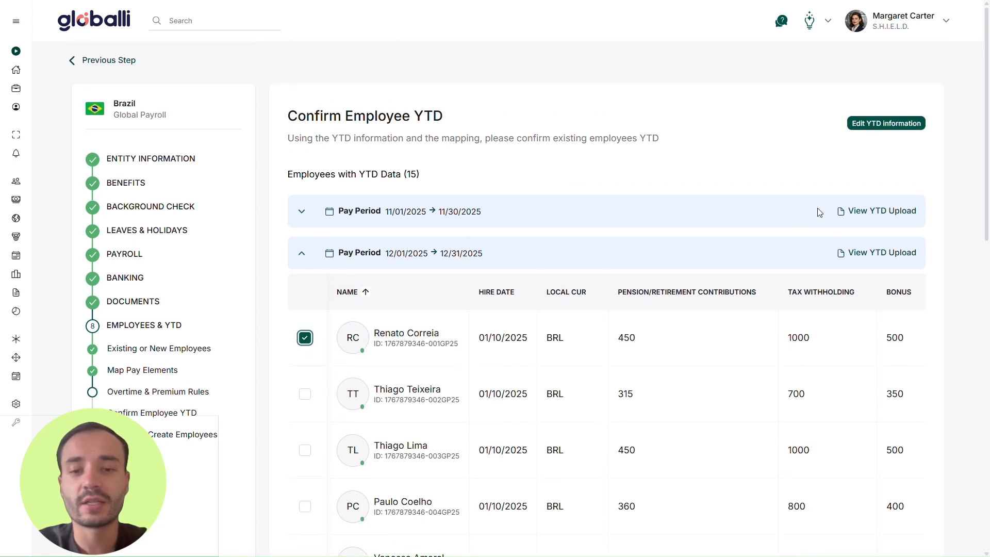
{"action": "left_click", "coordinate": [888, 127]}
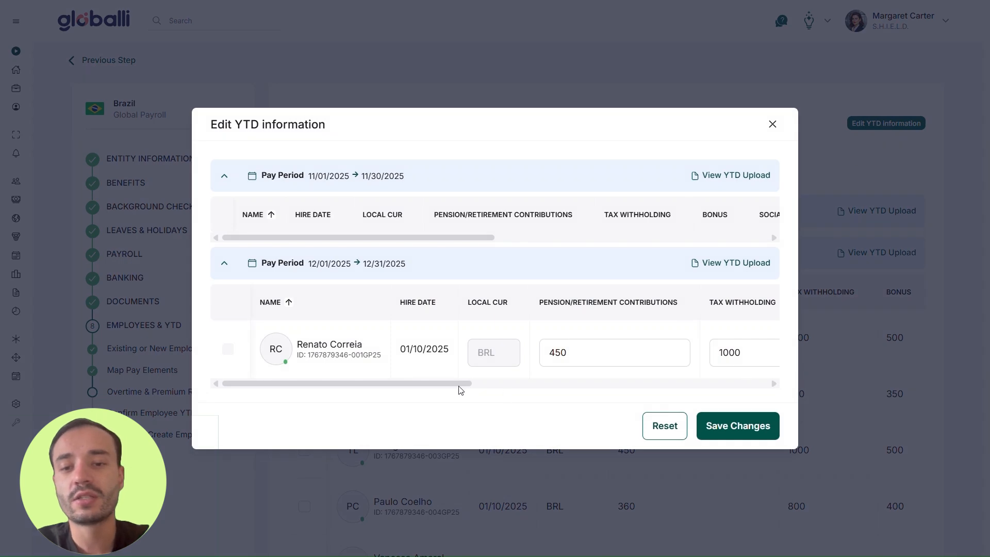
{"action": "mouse_move", "coordinate": [424, 385]}
{"action": "left_mouse_down"}
{"action": "mouse_move", "coordinate": [528, 391]}
{"action": "mouse_move", "coordinate": [417, 382]}
{"action": "left_mouse_up"}
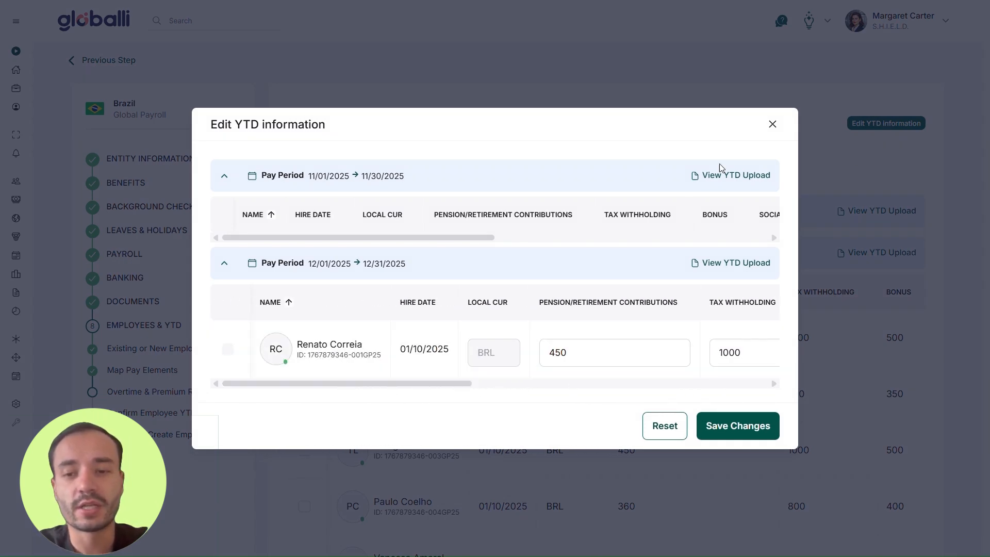
{"action": "left_click", "coordinate": [772, 124]}
- Confirm the existing employees' YTD data and continue to the employee creation stage
{"action": "scroll", "coordinate": [785, 155], "scroll_direction": "down", "scroll_amount": 5}
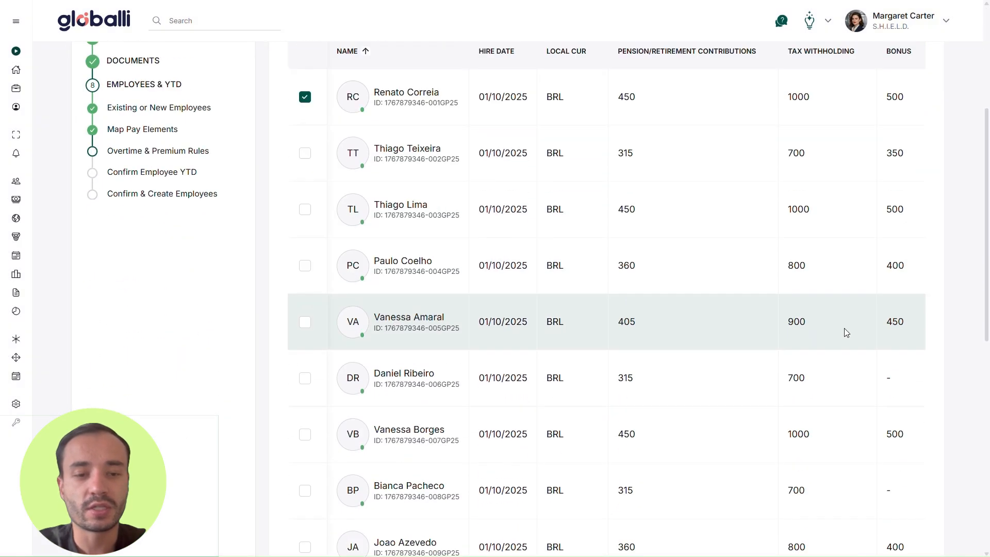
{"action": "scroll", "coordinate": [866, 392], "scroll_direction": "down", "scroll_amount": 10}
{"action": "left_click", "coordinate": [894, 457]}
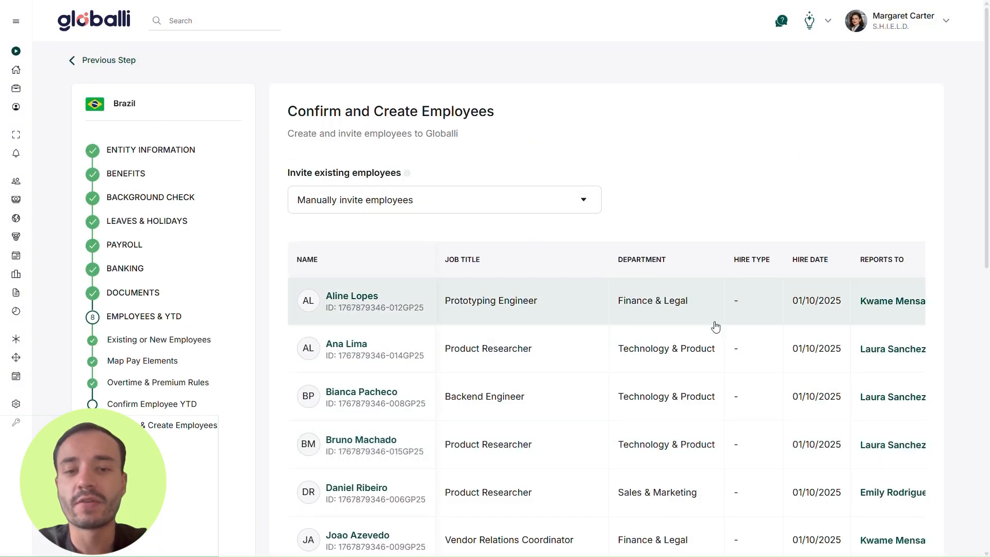
- Review the employees listed for creation and set the invitation method for existing employees to Manually invite employees
{"action": "scroll", "coordinate": [715, 326], "scroll_direction": "down", "scroll_amount": 3}
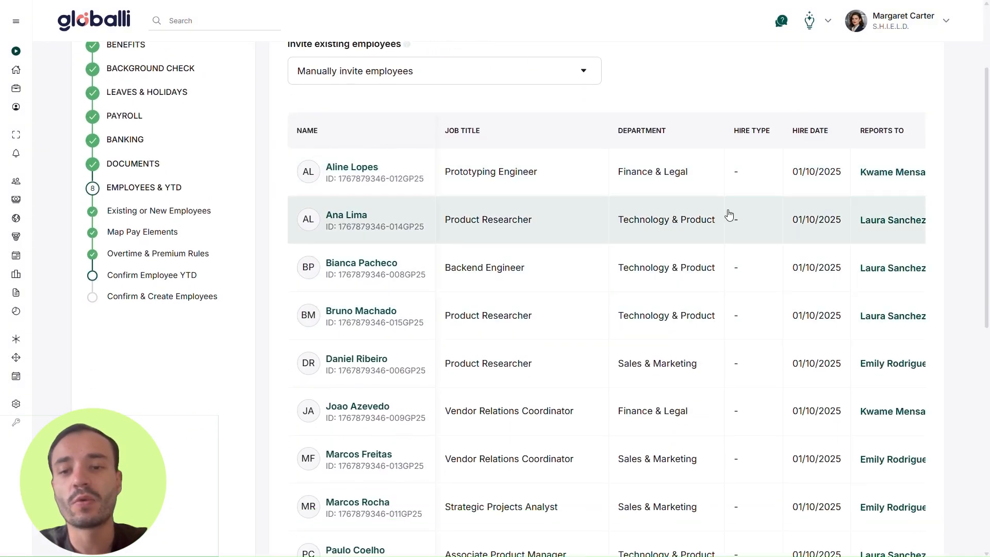
{"action": "scroll", "coordinate": [729, 214], "scroll_direction": "down", "scroll_amount": 2}
{"action": "scroll", "coordinate": [720, 218], "scroll_direction": "up", "scroll_amount": 5}
{"action": "left_click", "coordinate": [476, 205]}
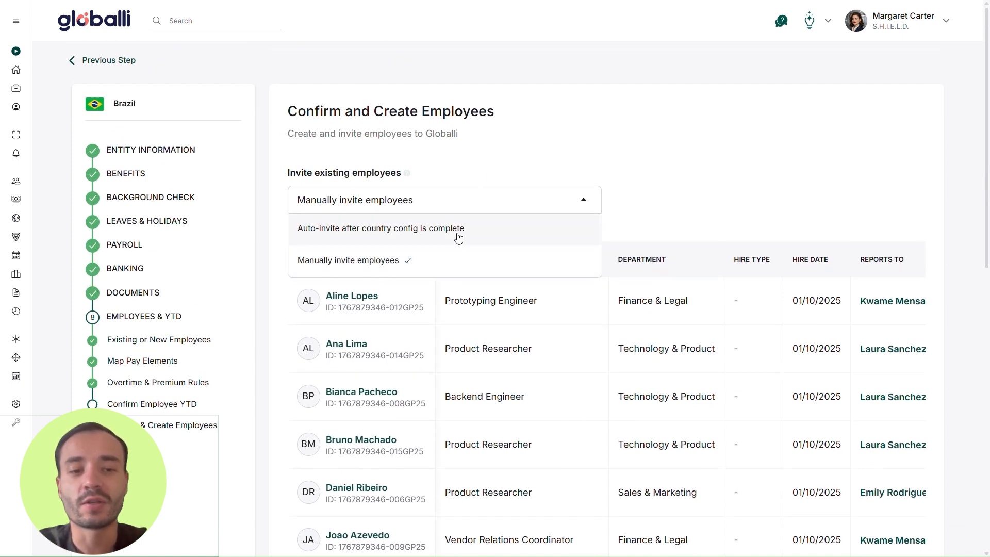
{"action": "left_click", "coordinate": [456, 273]}
{"action": "scroll", "coordinate": [713, 226], "scroll_direction": "down", "scroll_amount": 10}
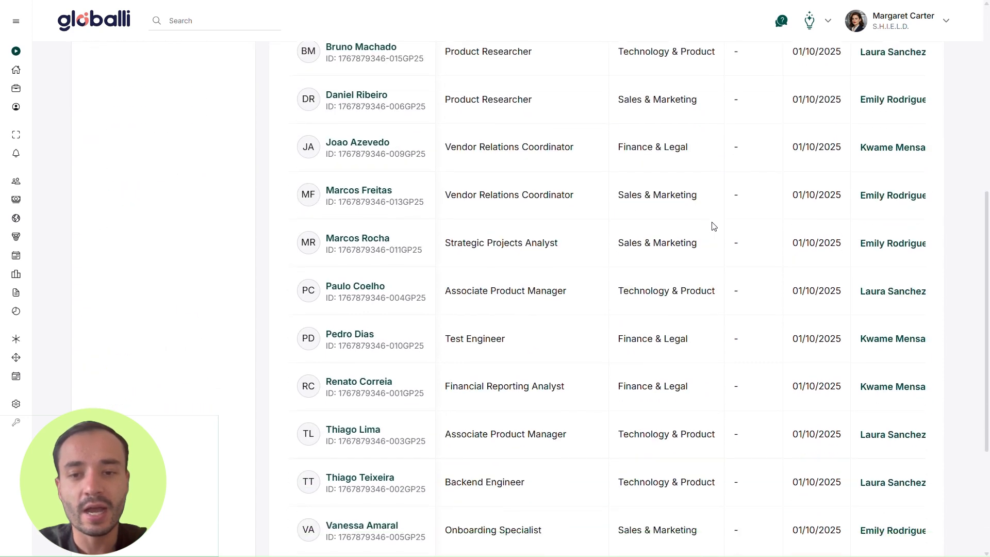